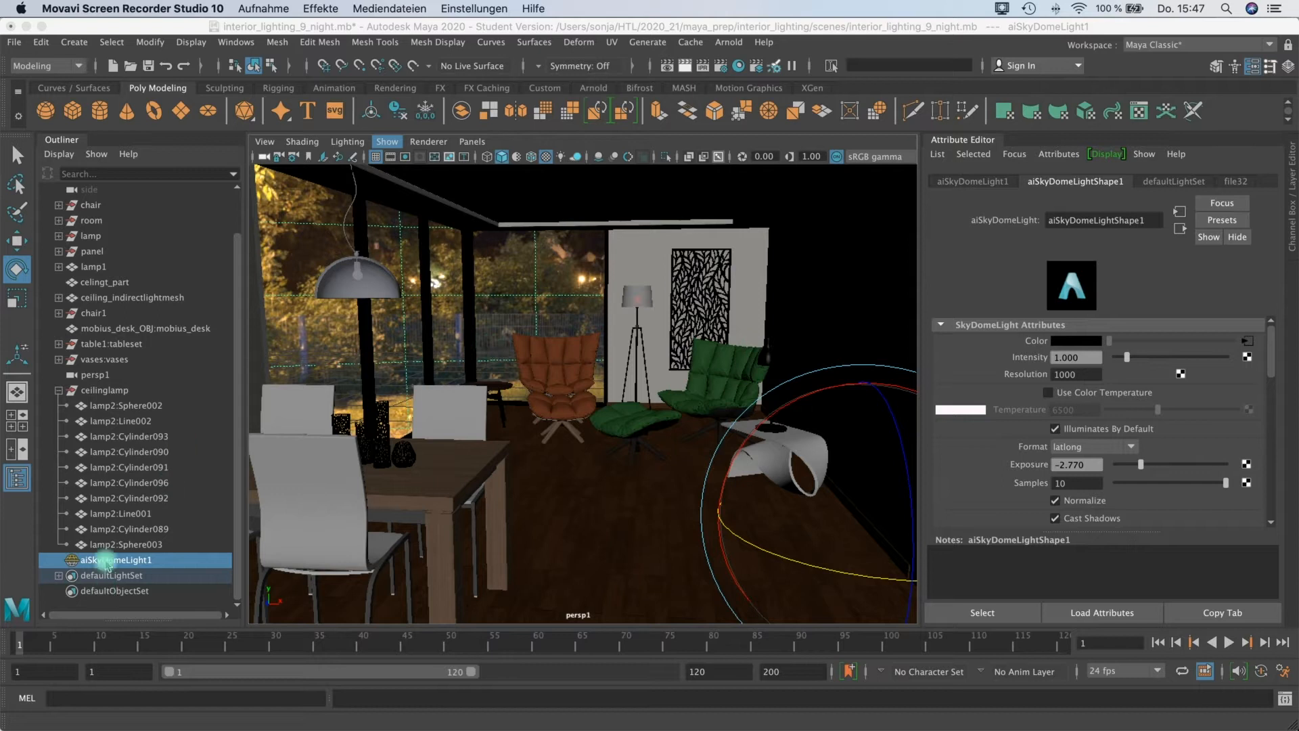
Step: Inspect the HDR image file connected to the color of aiSkyDomeLight1
left_click(96, 566)
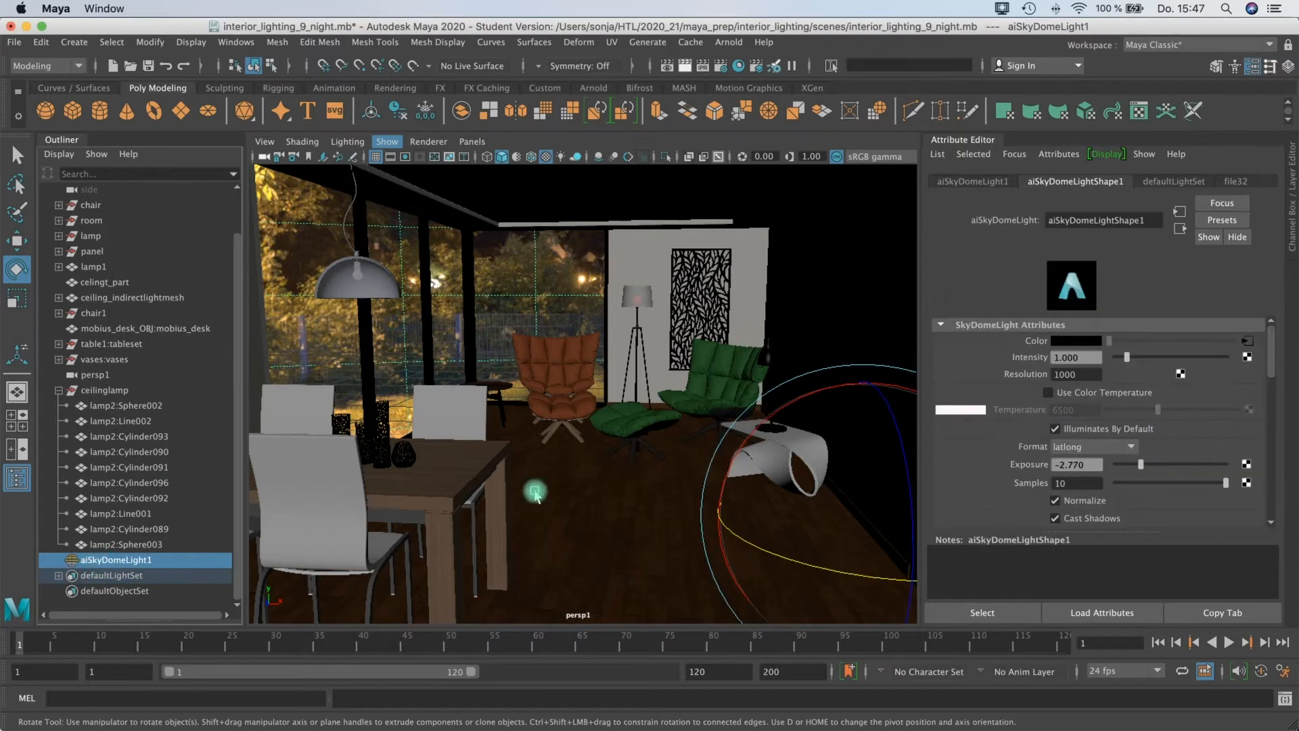
left_click(1247, 345)
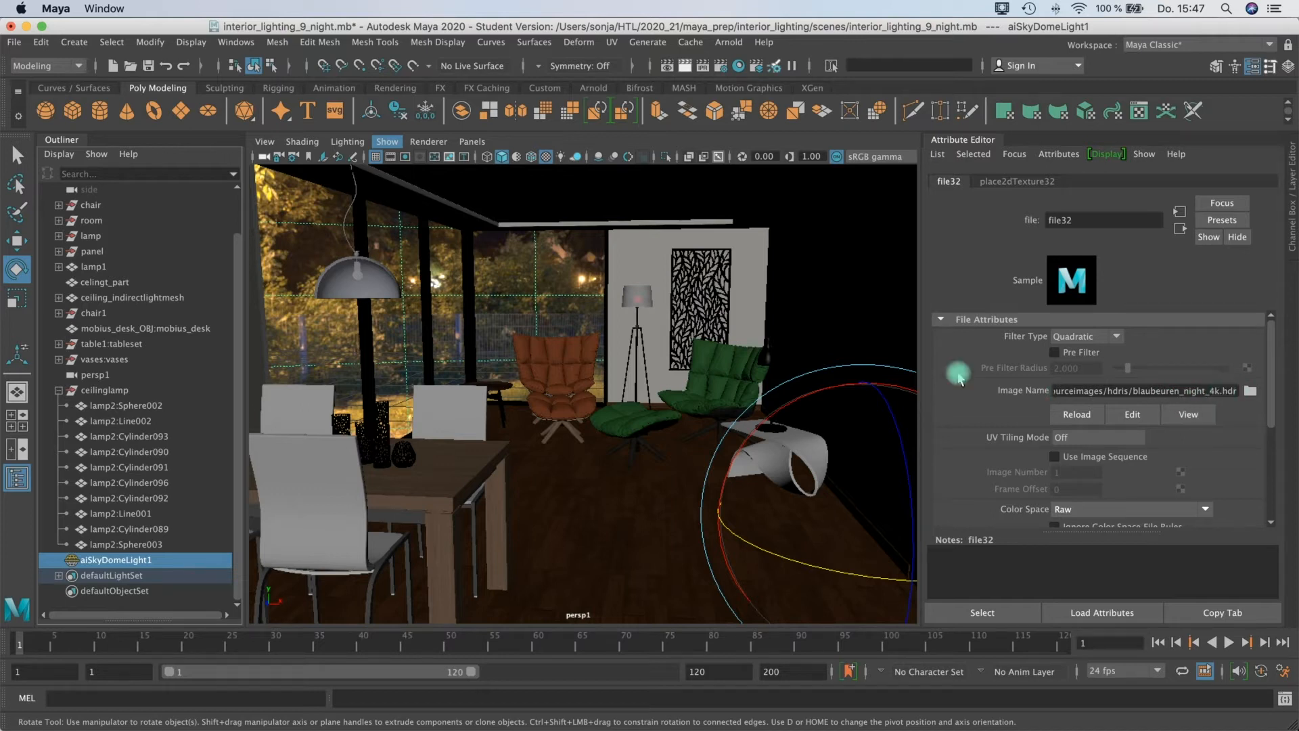
Step: Start an Arnold render in the persp1 viewport and return to the aiSkyDomeLight1 shape attributes
left_click(430, 148)
left_click(451, 191)
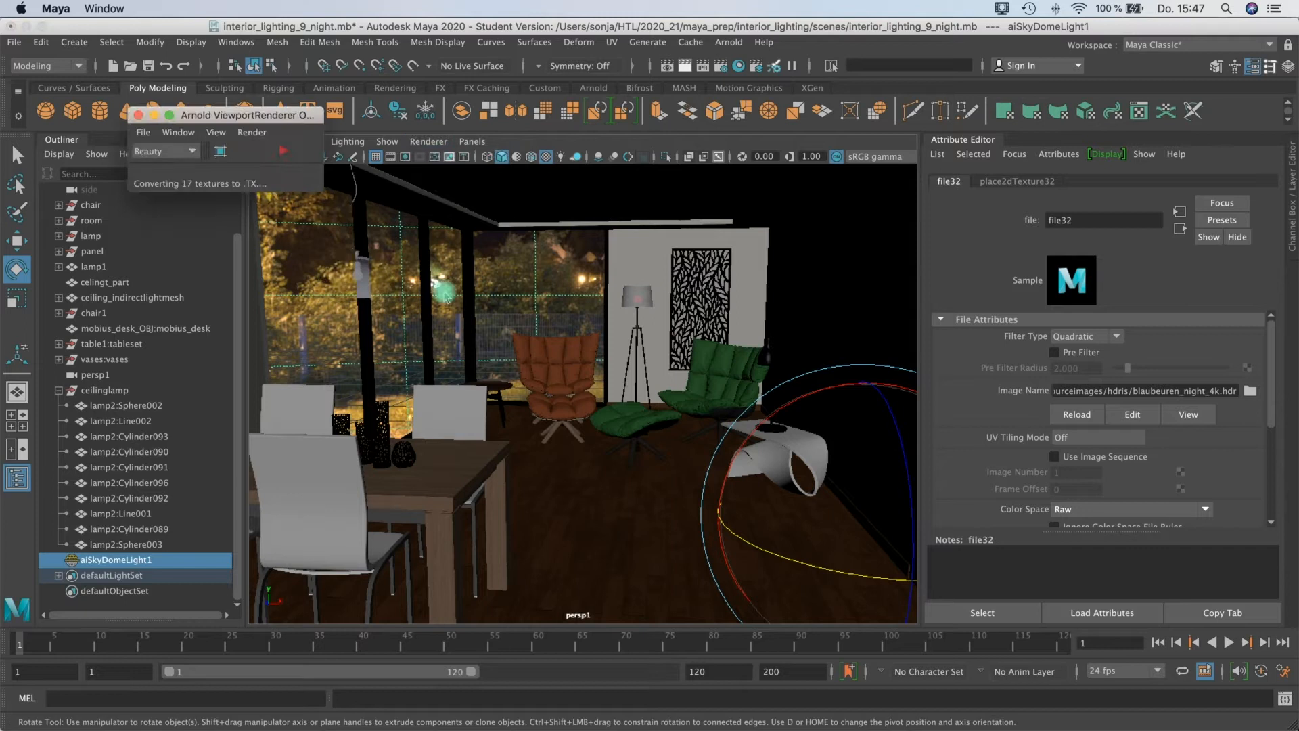
left_click(284, 154)
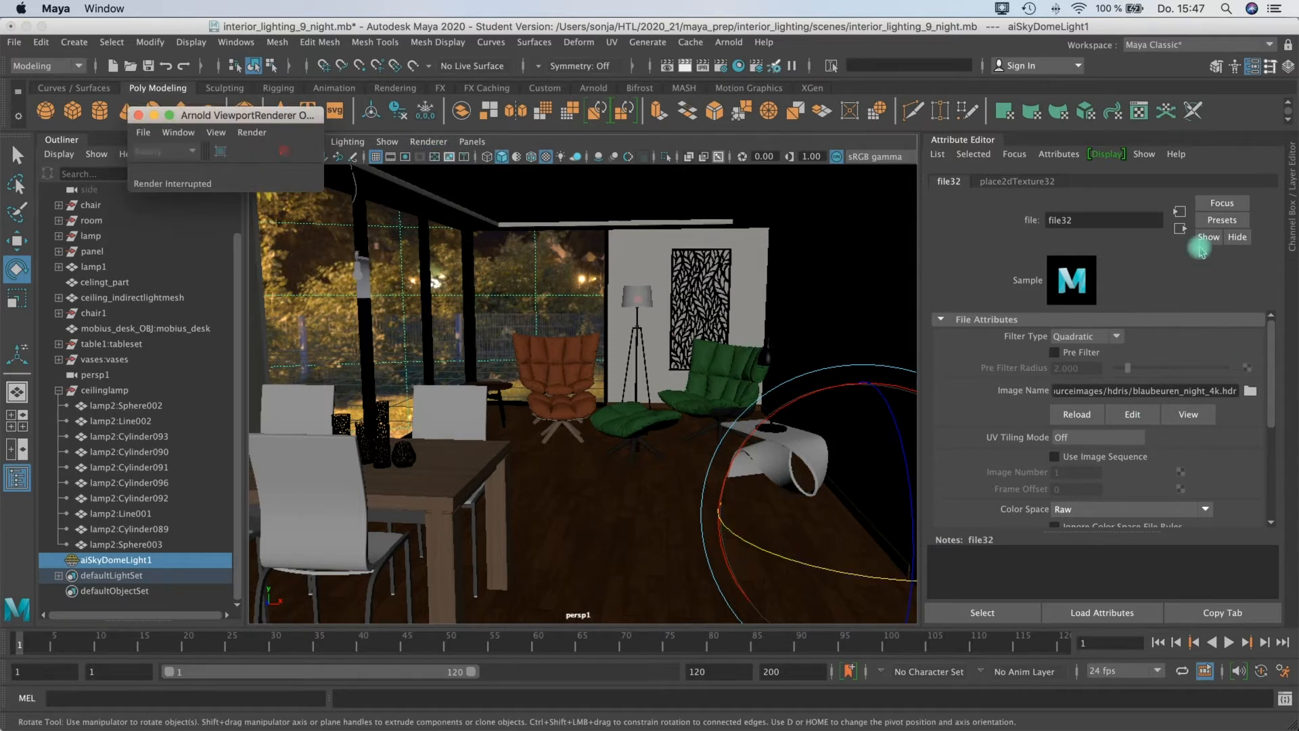
left_click(1179, 228)
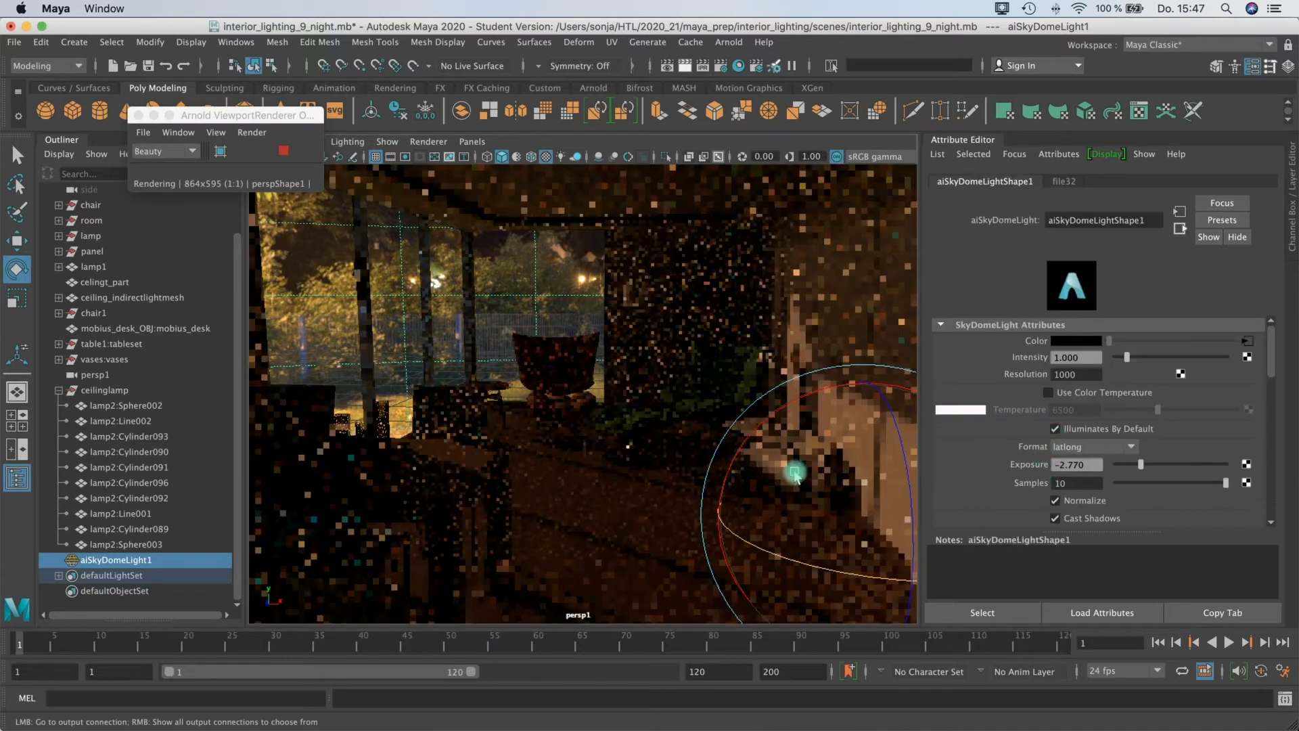
Step: Rotate aiSkyDomeLight1 about its vertical axis to reposition the night backdrop behind the windows, and stop the viewport render
left_click_drag(745, 542, 679, 453)
left_click_drag(774, 550, 843, 572)
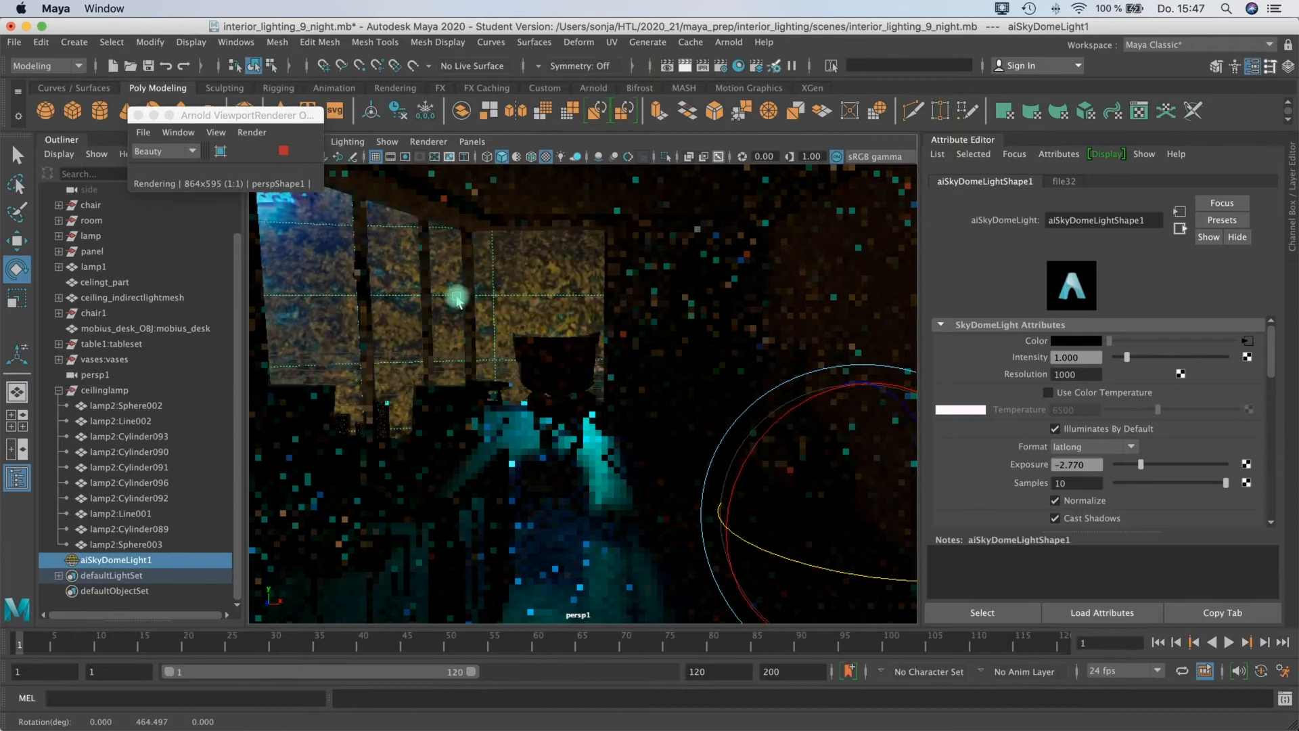
left_click_drag(747, 536, 839, 579)
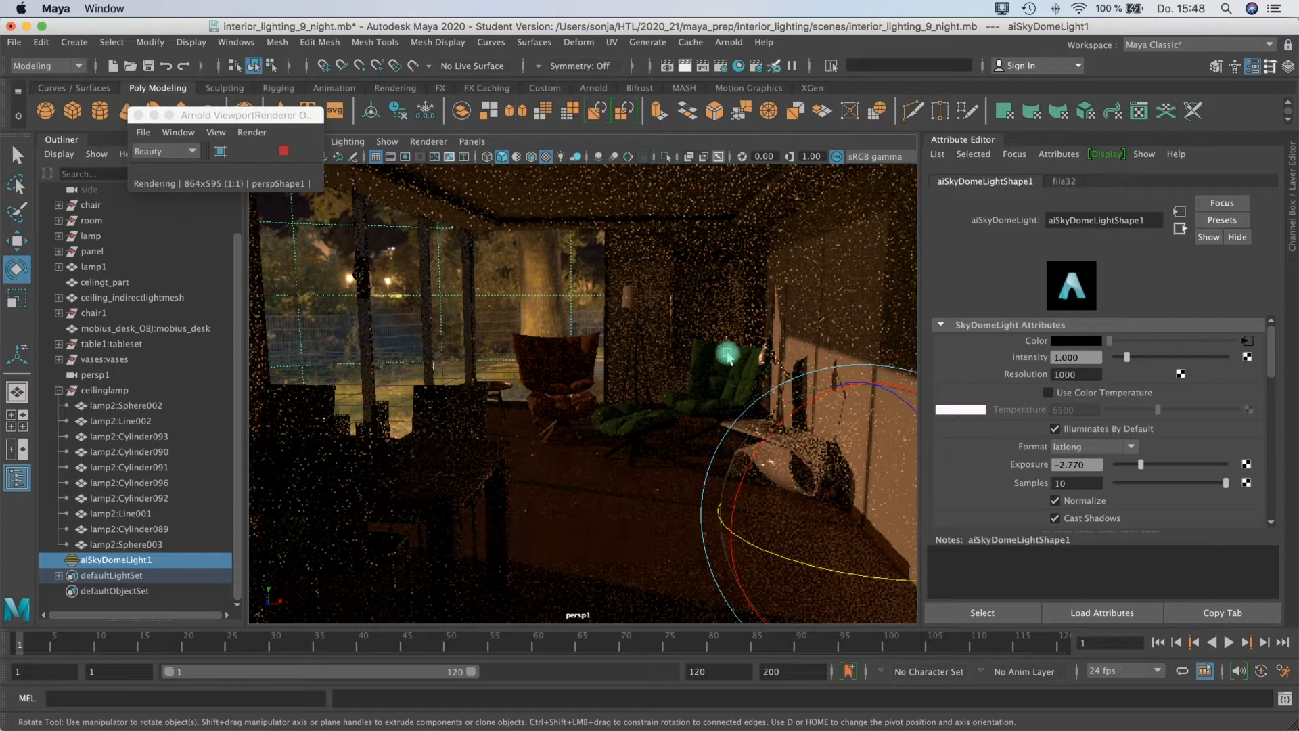
left_click(283, 151)
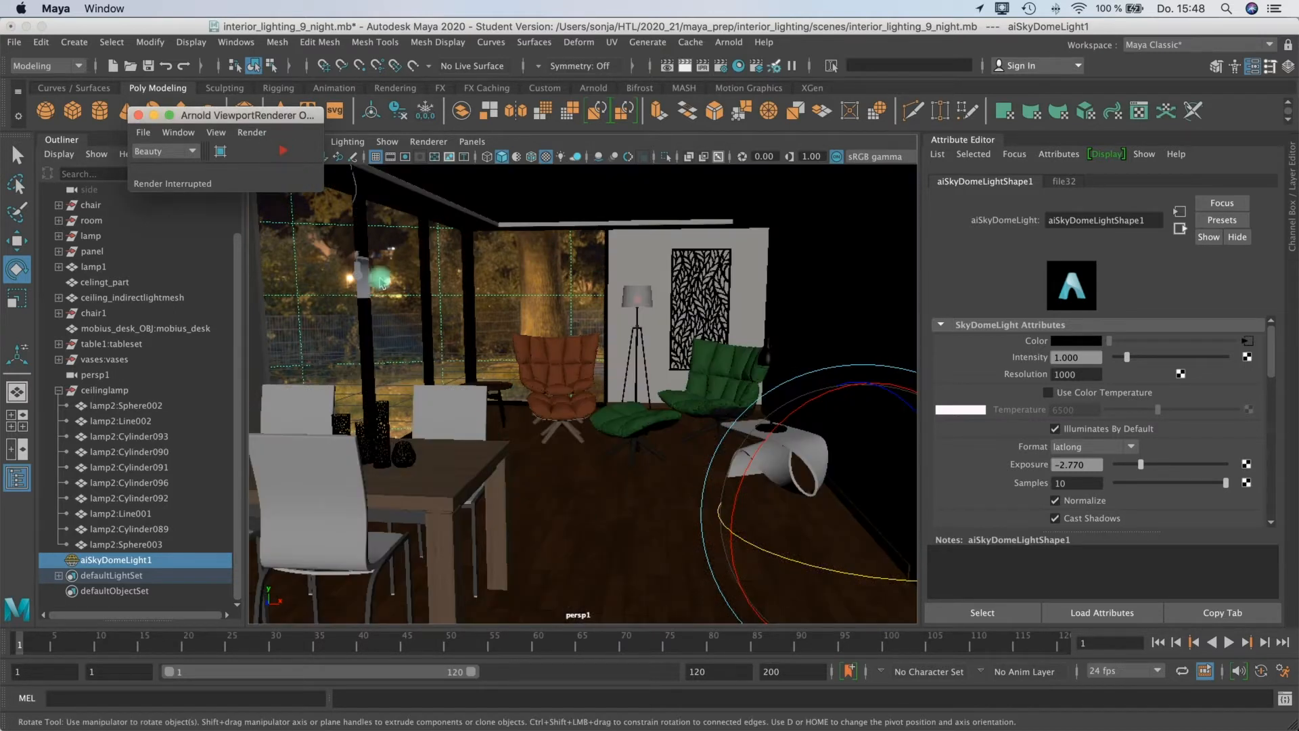
Step: Look at the last rendered image of the room in the Render View and put the window away
left_click(667, 65)
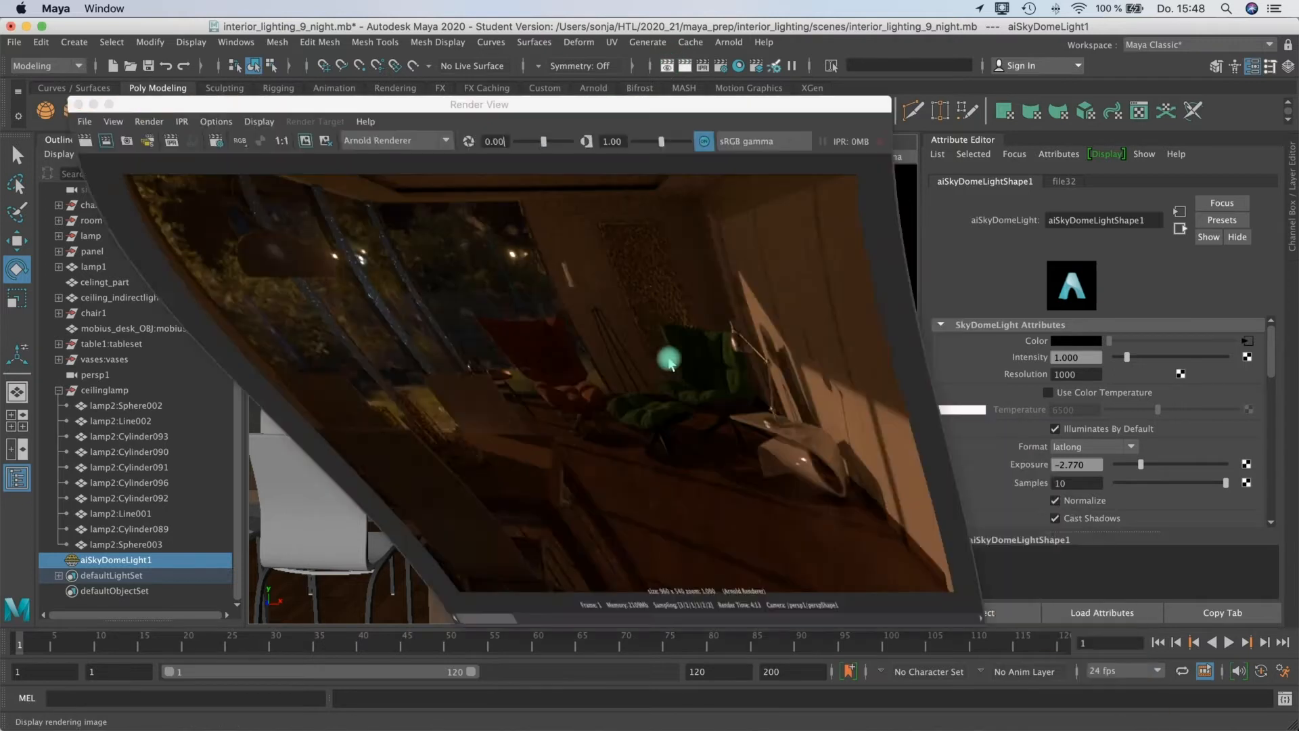
left_click_drag(400, 110, 409, 128)
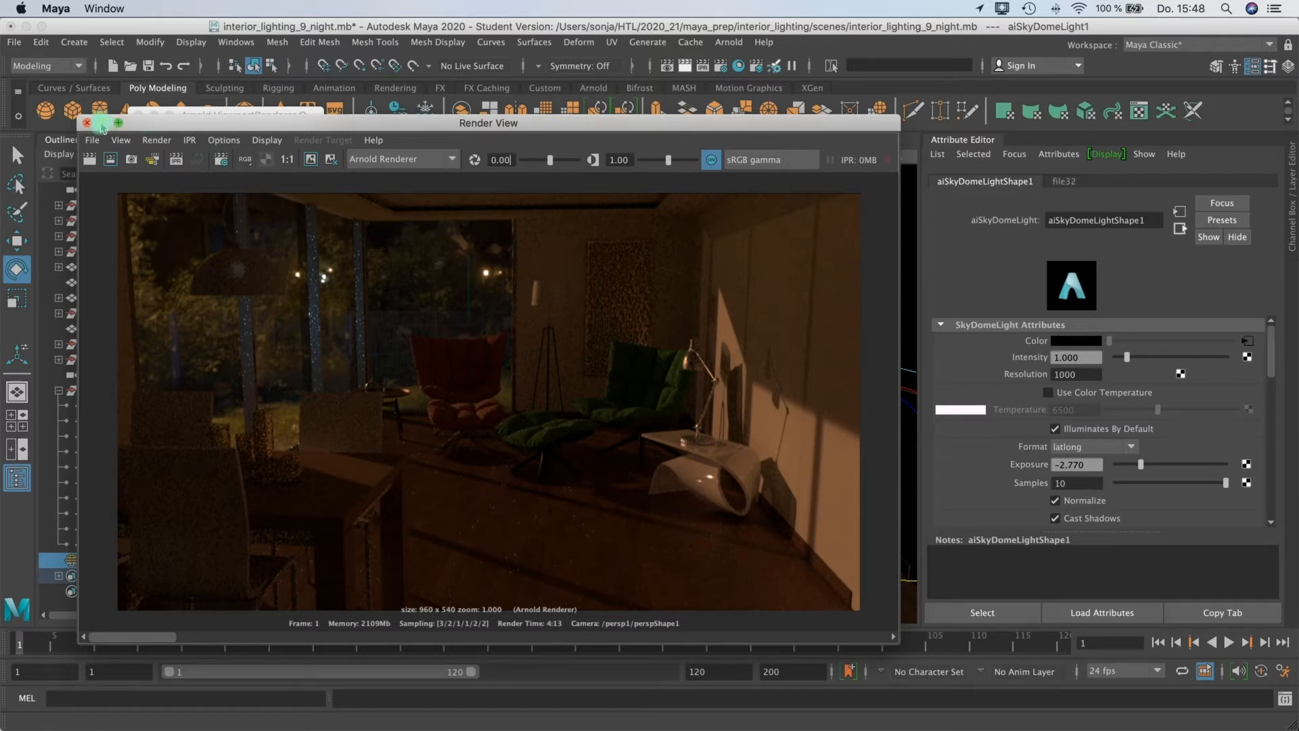
left_click(102, 124)
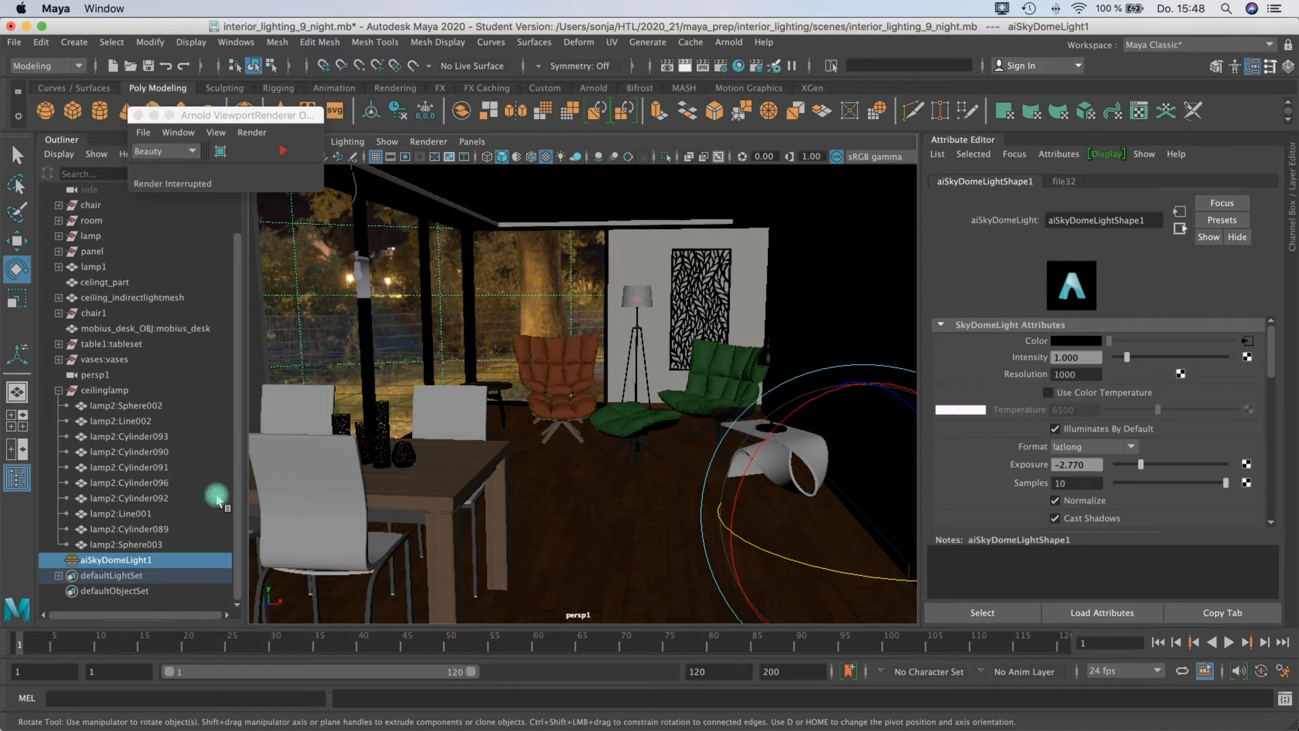
left_click(732, 45)
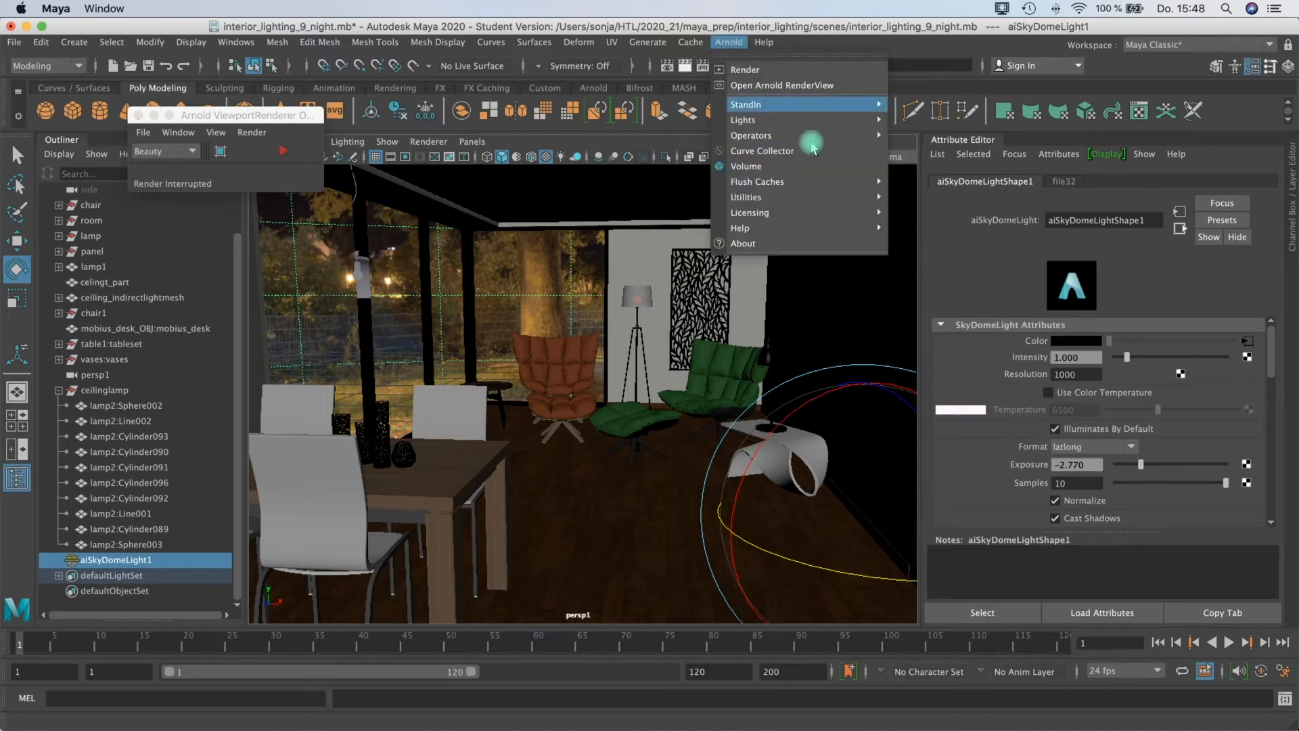
mouse_move(835, 134)
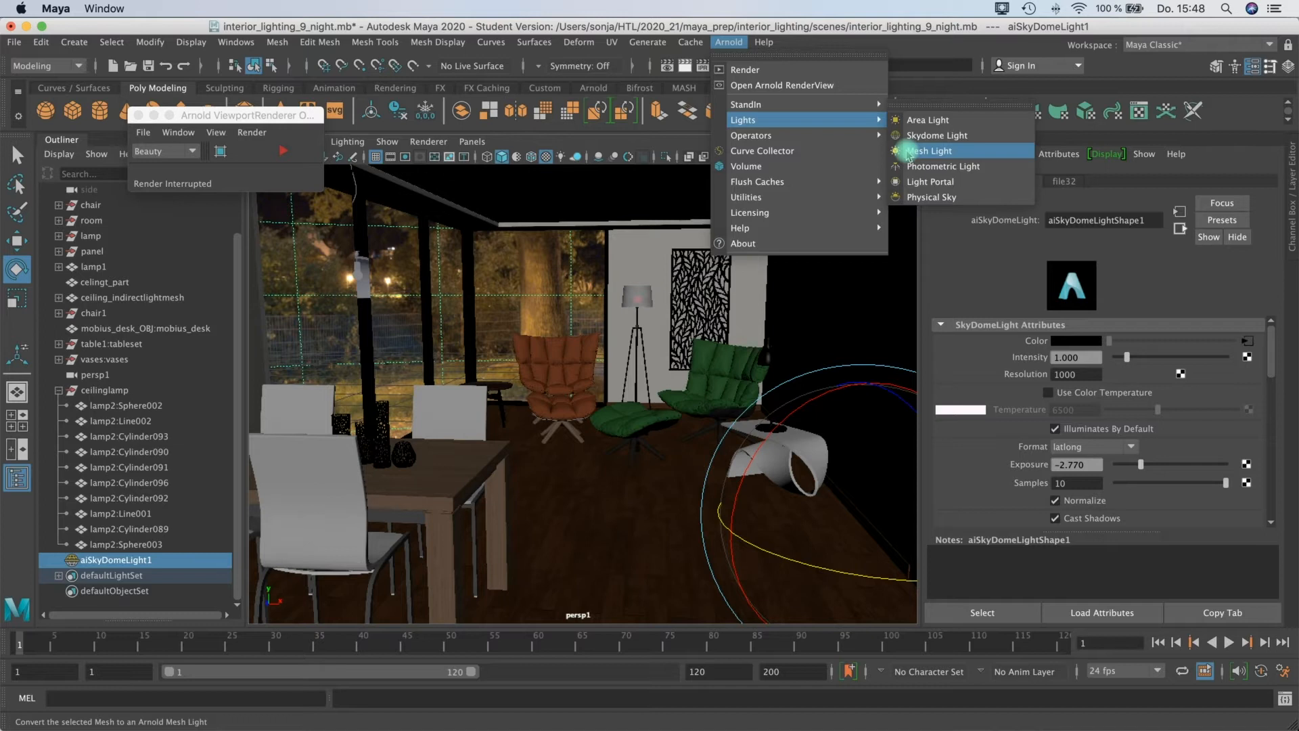
left_click(909, 152)
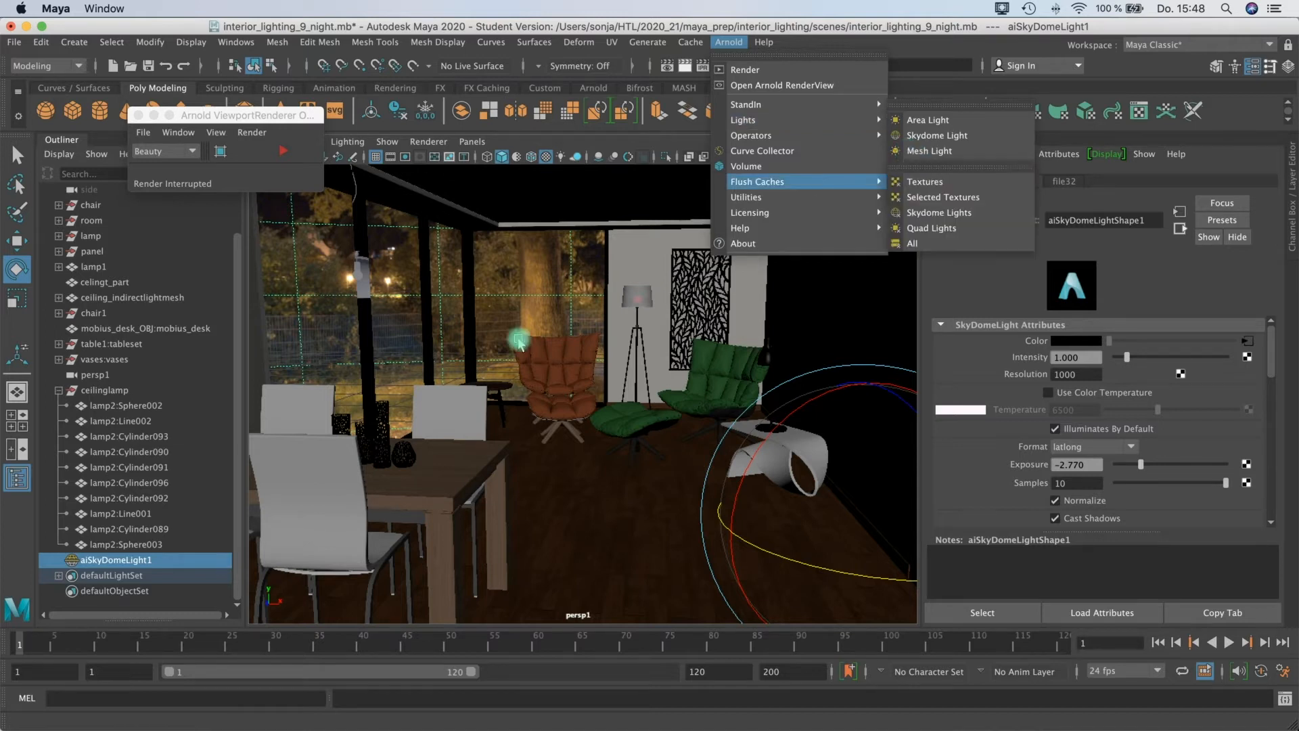
left_click(452, 332)
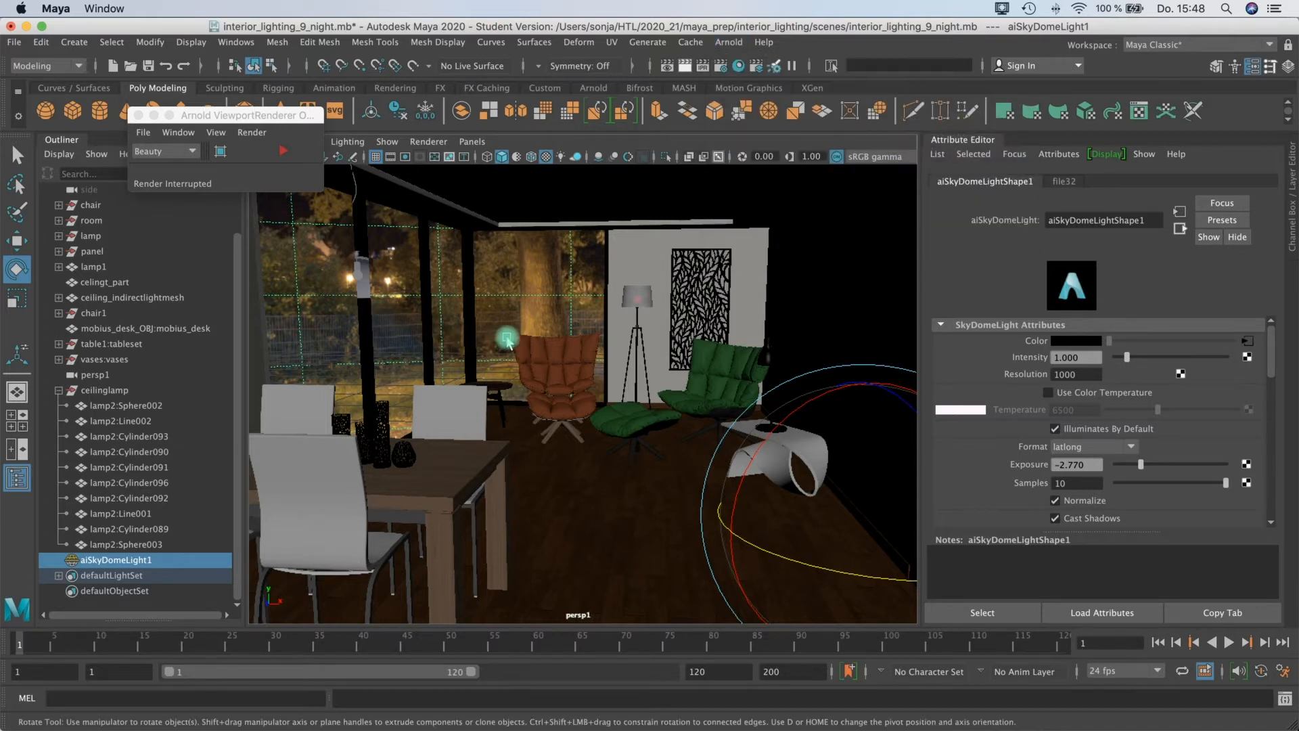
Step: Convert the bulb mesh lamp2:Sphere003 inside the ceiling lamp into an Arnold mesh light
scroll(506, 337, "up", 10)
middle_click_drag(455, 314, 679, 303, "alt")
scroll(493, 406, "up", 10)
left_click_drag(523, 349, 507, 339, "alt")
left_click(439, 323)
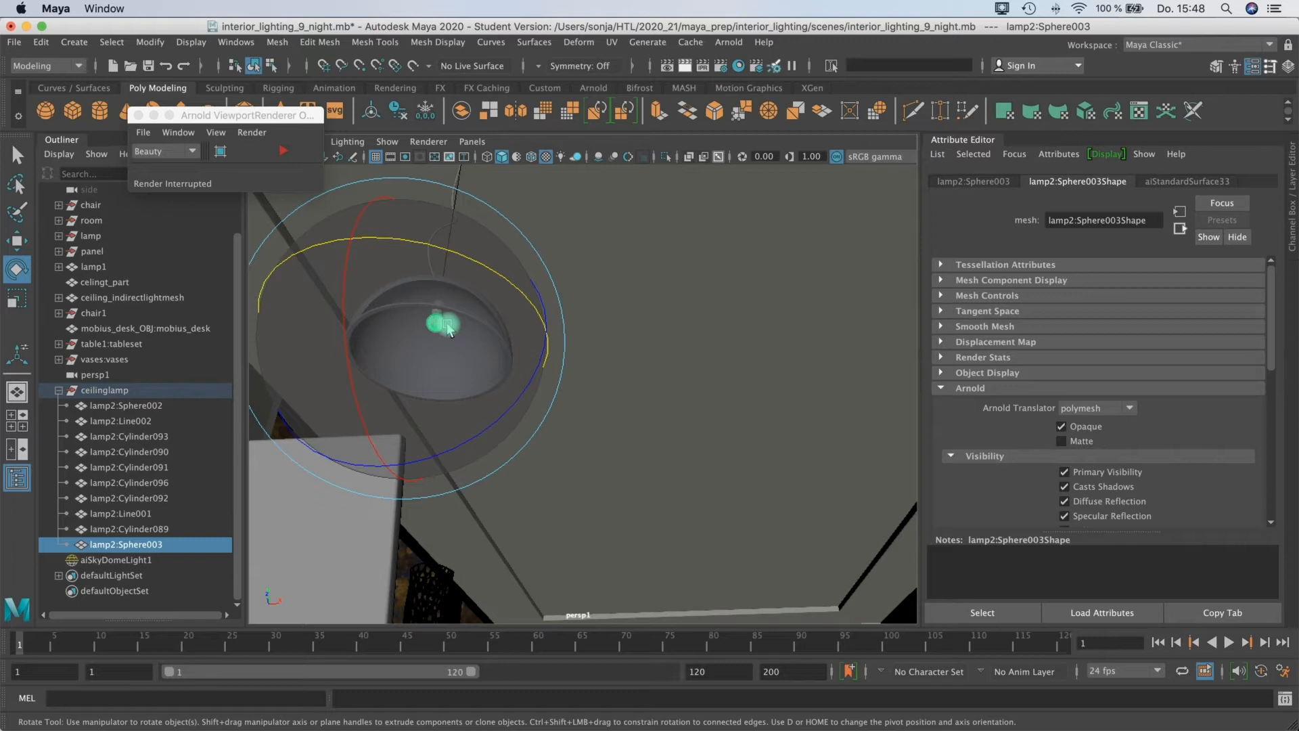
left_click(728, 43)
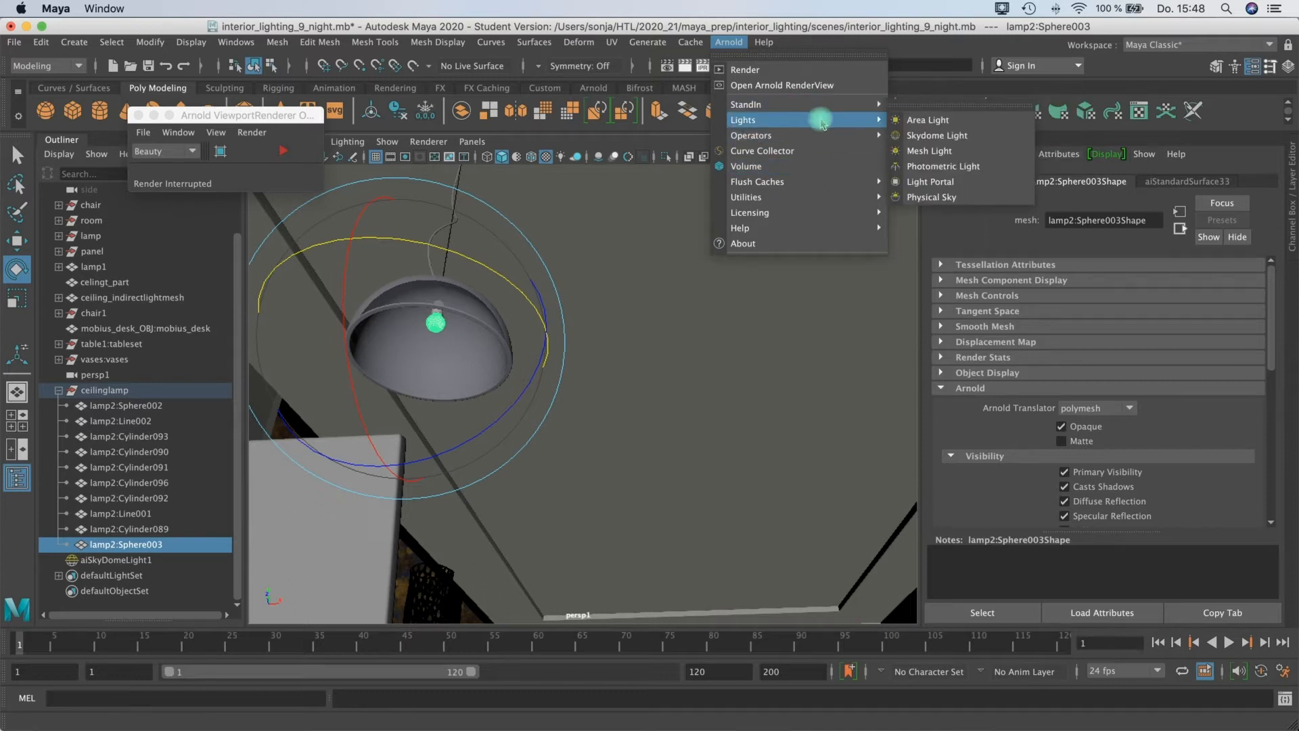
left_click(922, 153)
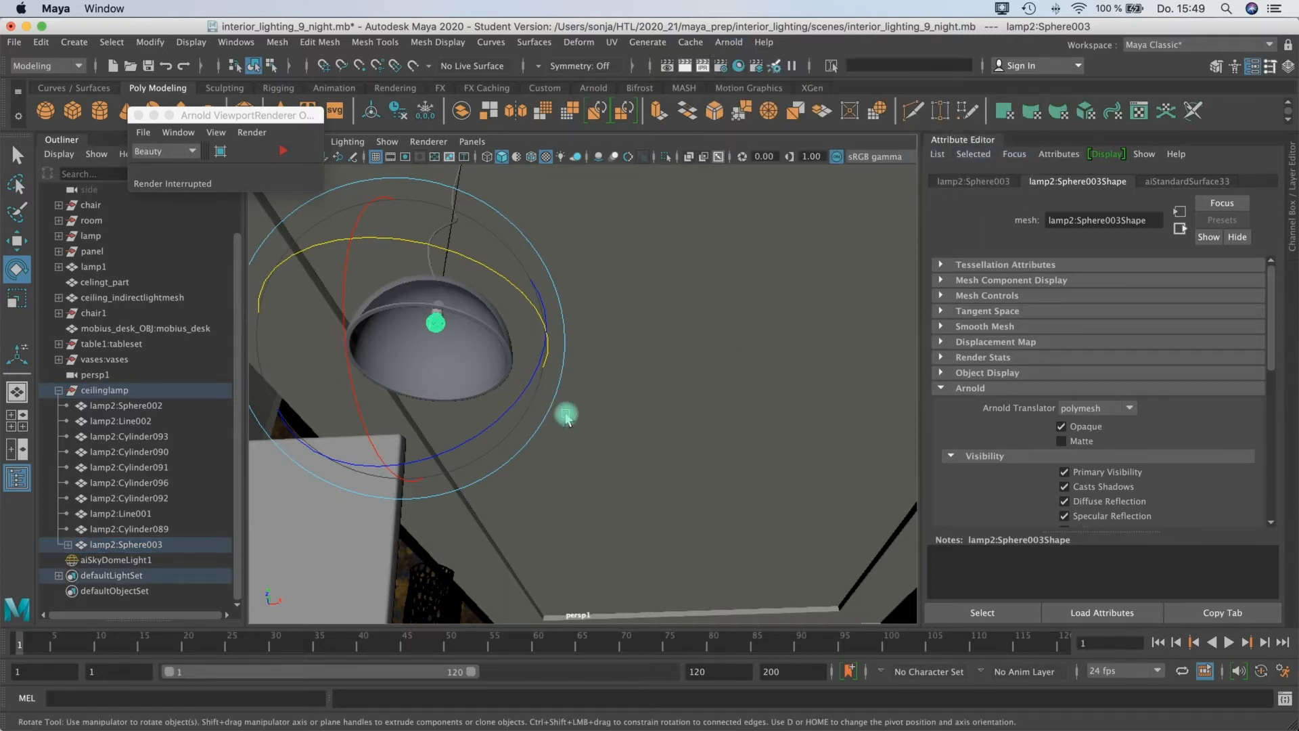
Step: Start an Arnold viewport render framed on the ceiling lamp and the dining table
left_click_drag(588, 406, 615, 428, "alt")
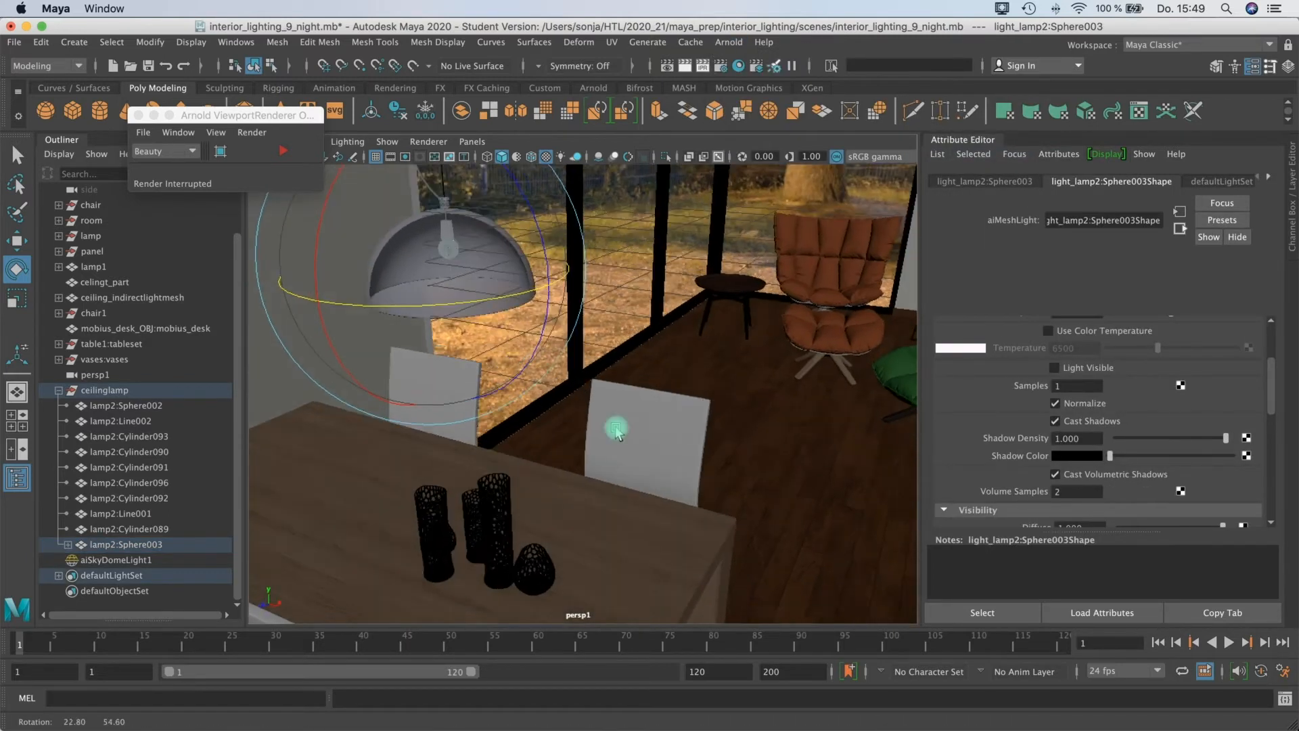
right_click_drag(615, 429, 668, 392, "alt")
middle_click_drag(669, 391, 685, 392, "alt")
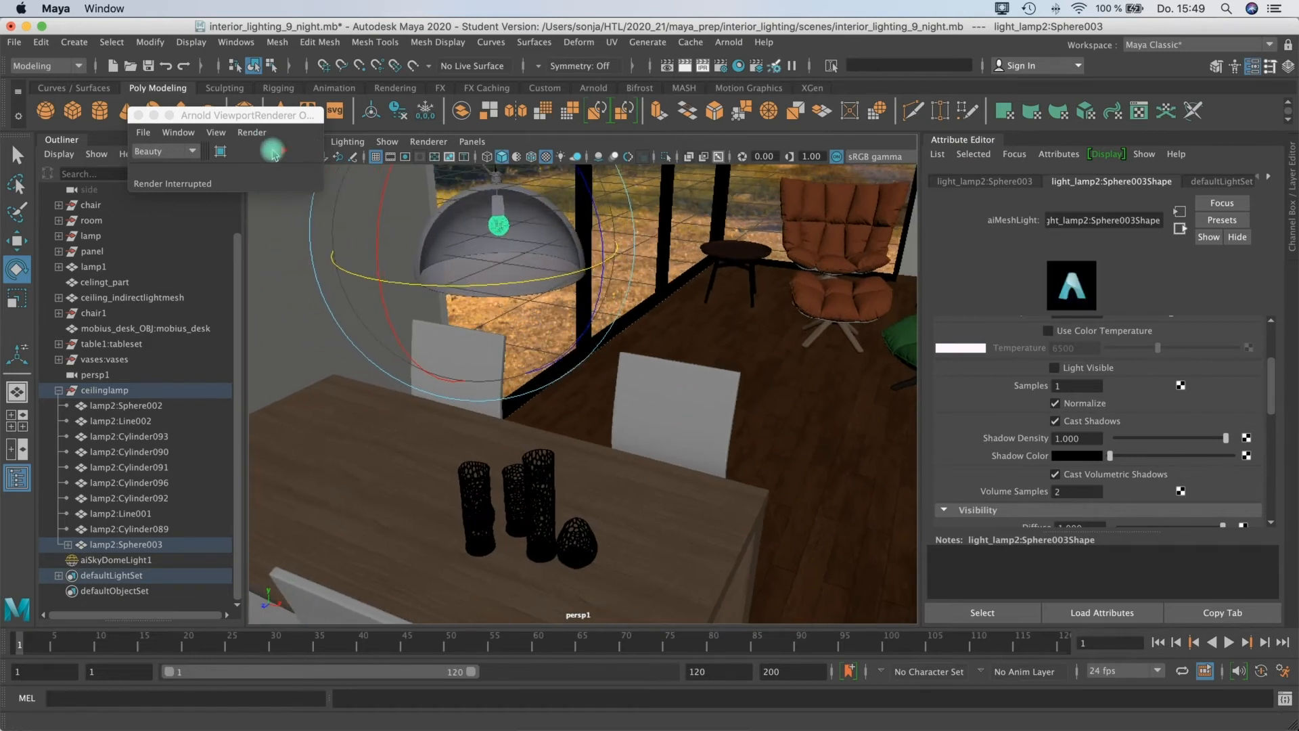
left_click(283, 153)
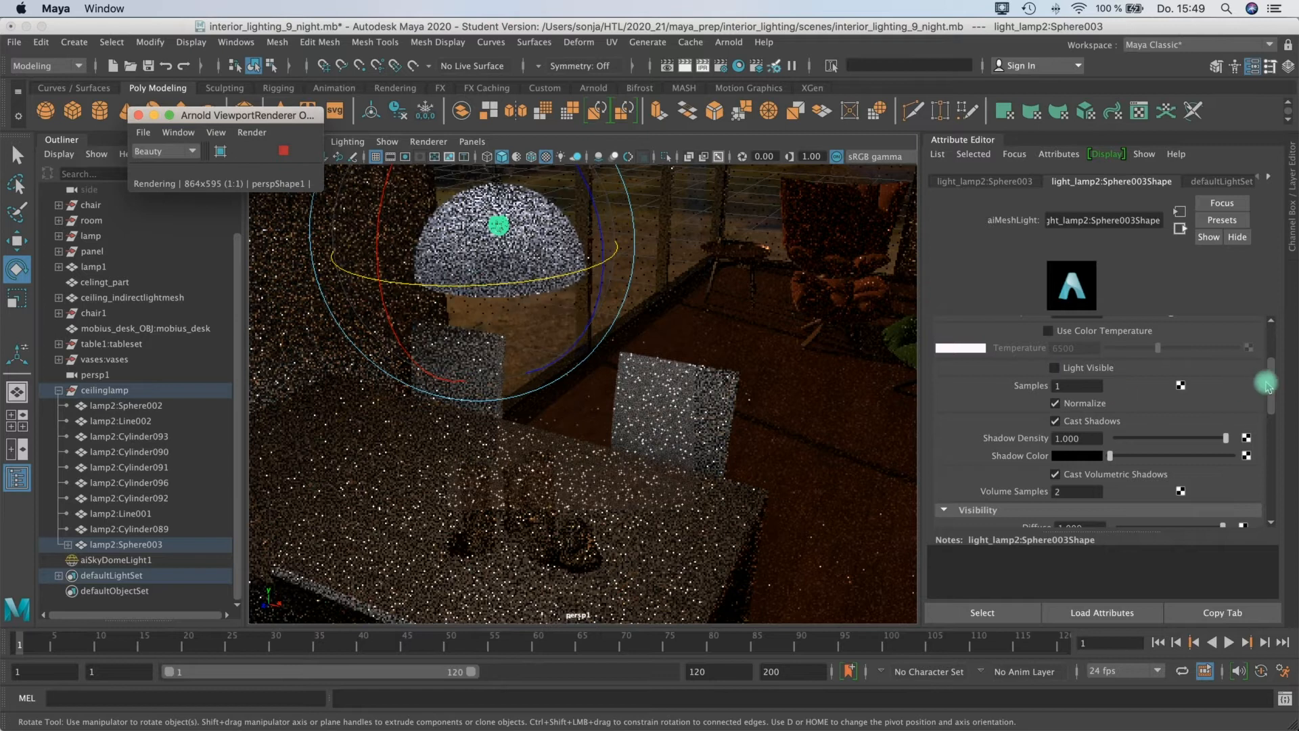
Step: Set the bulb mesh light's intensity to 10 and dismiss the system storage notification
left_click_drag(1270, 374, 1276, 348)
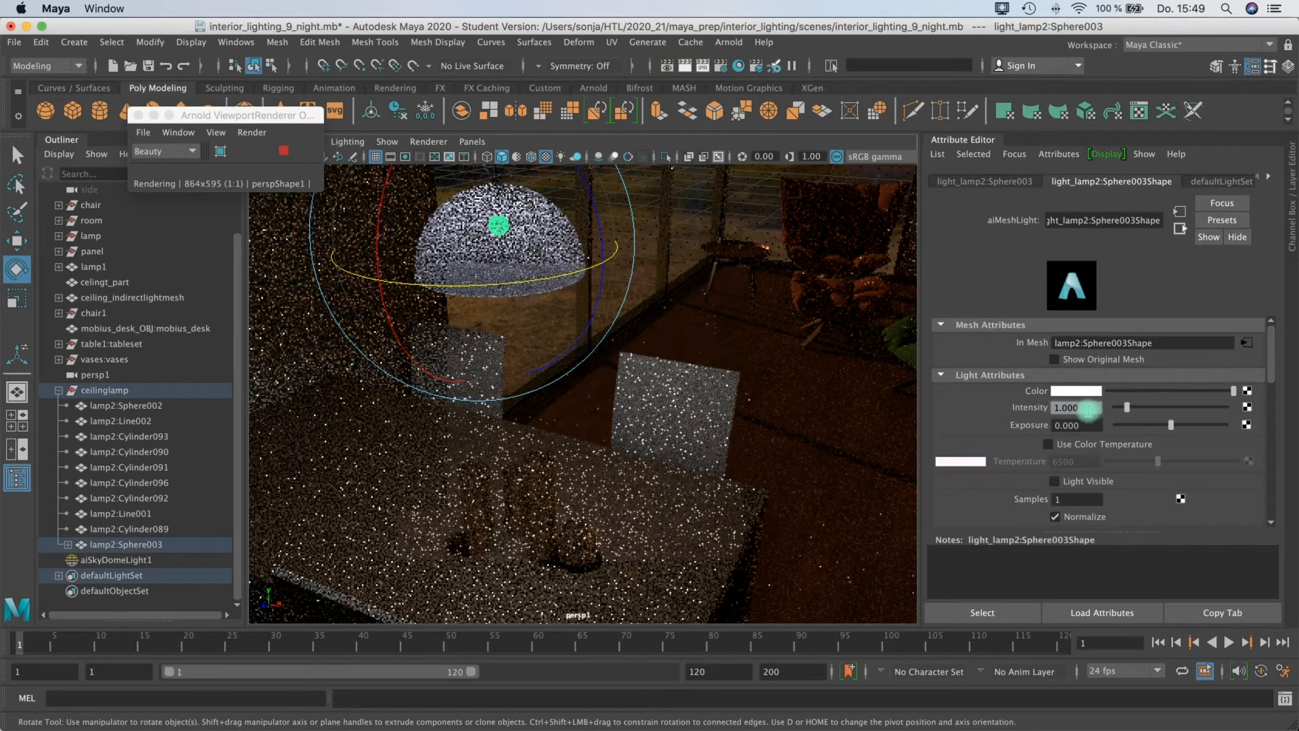
left_click_drag(1088, 410, 1048, 410)
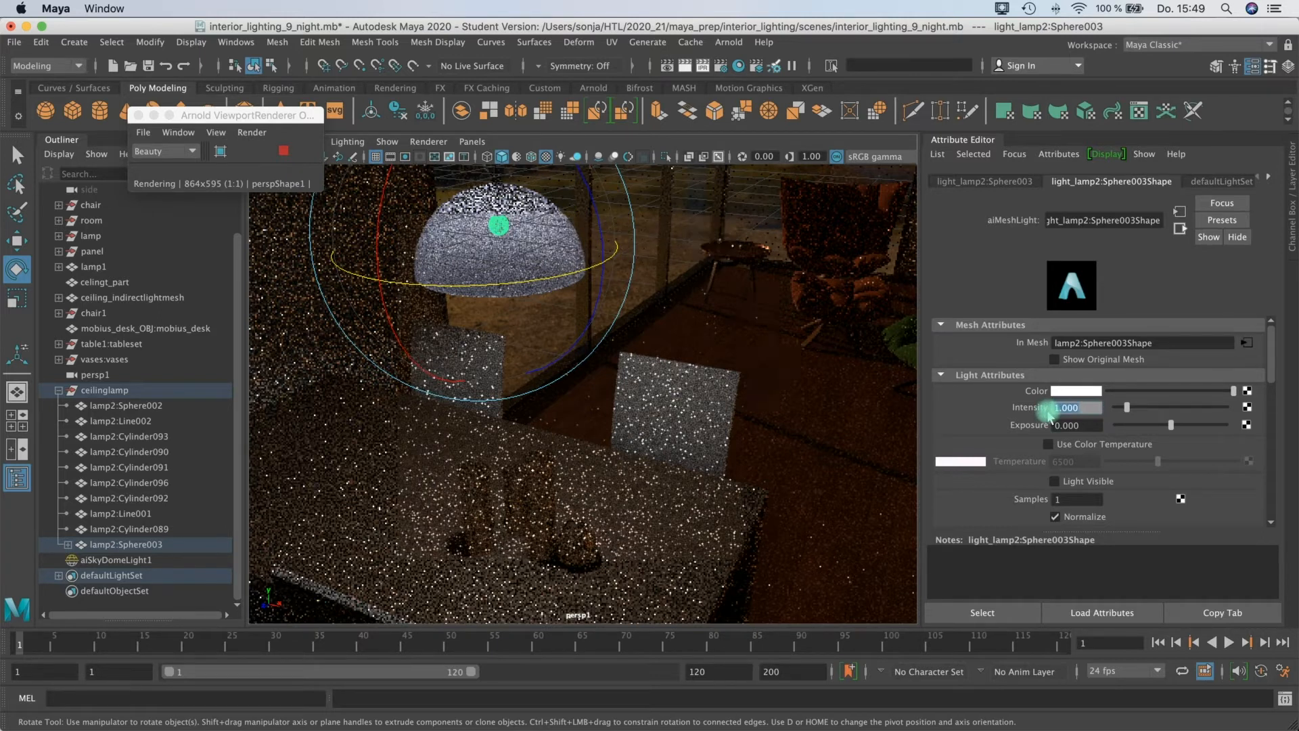
type("10")
key("Return")
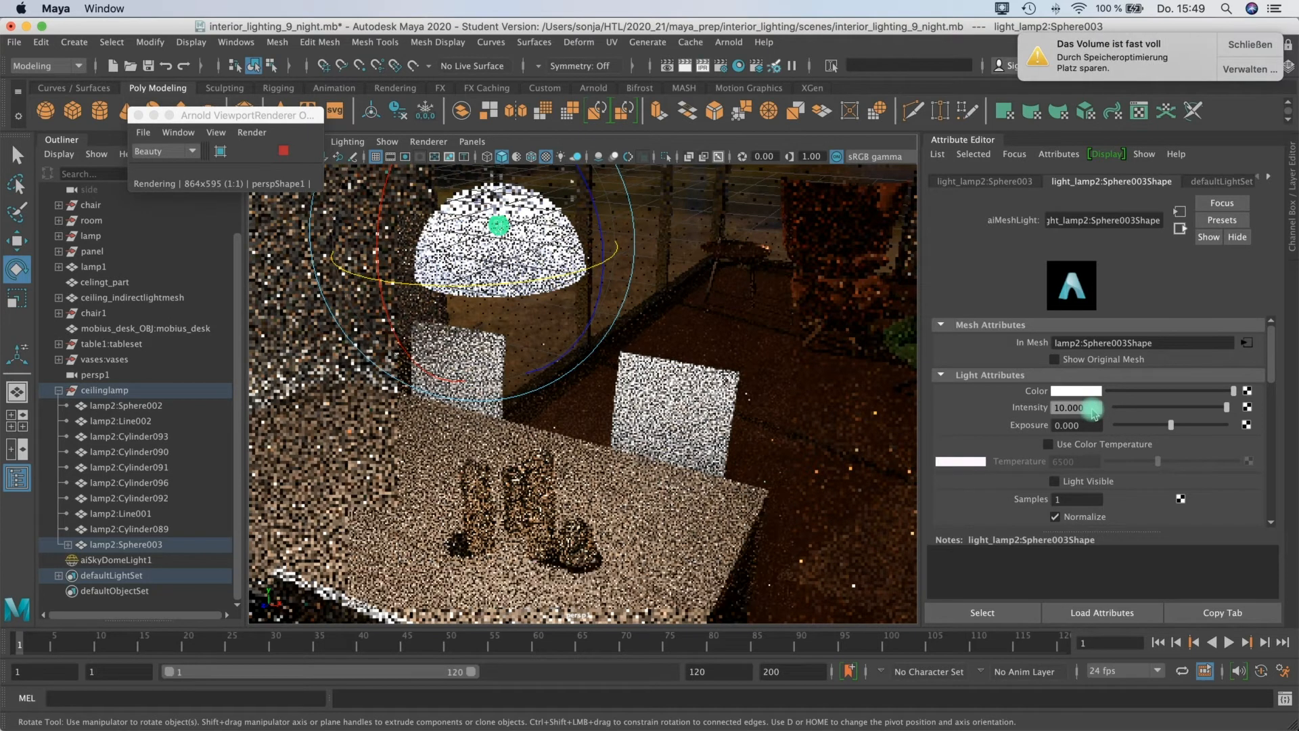
left_click(1281, 45)
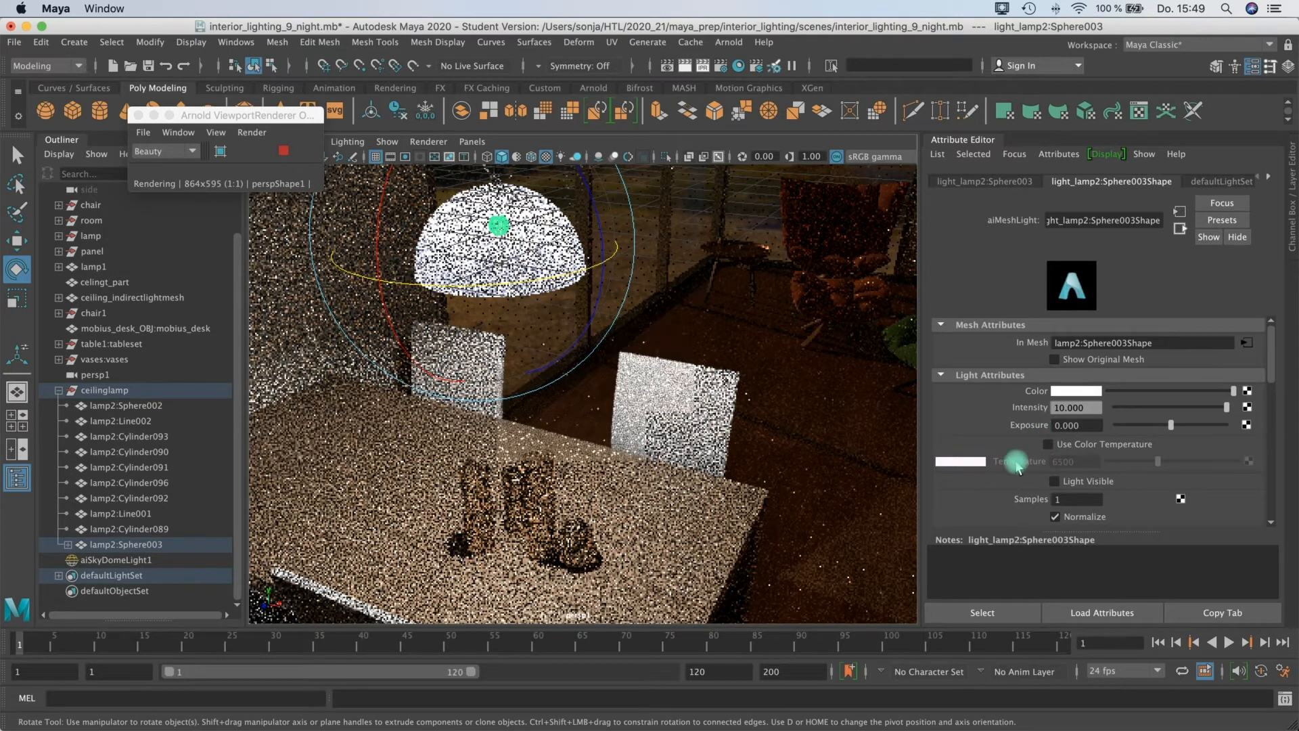
Step: Enable Use Color Temperature on the bulb mesh light and set the temperature to about 5386
left_click(1048, 444)
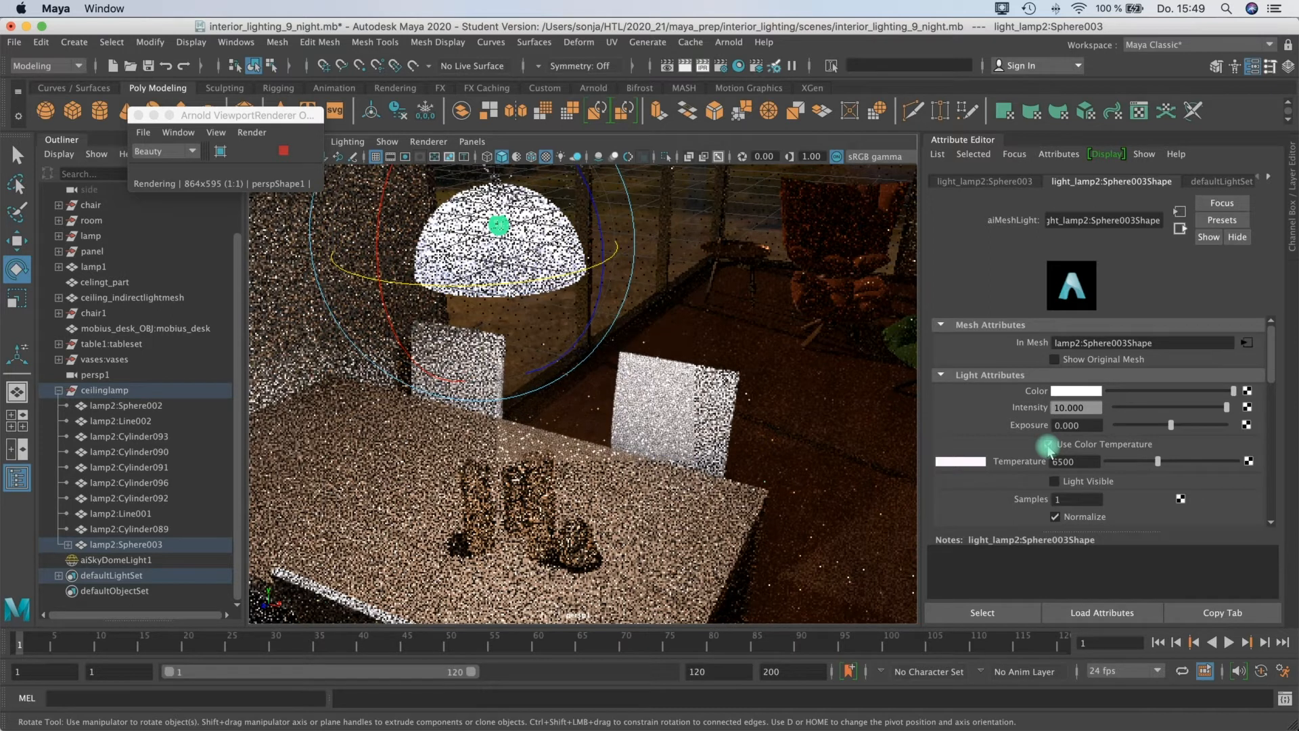
left_click(1048, 445)
left_click(964, 462)
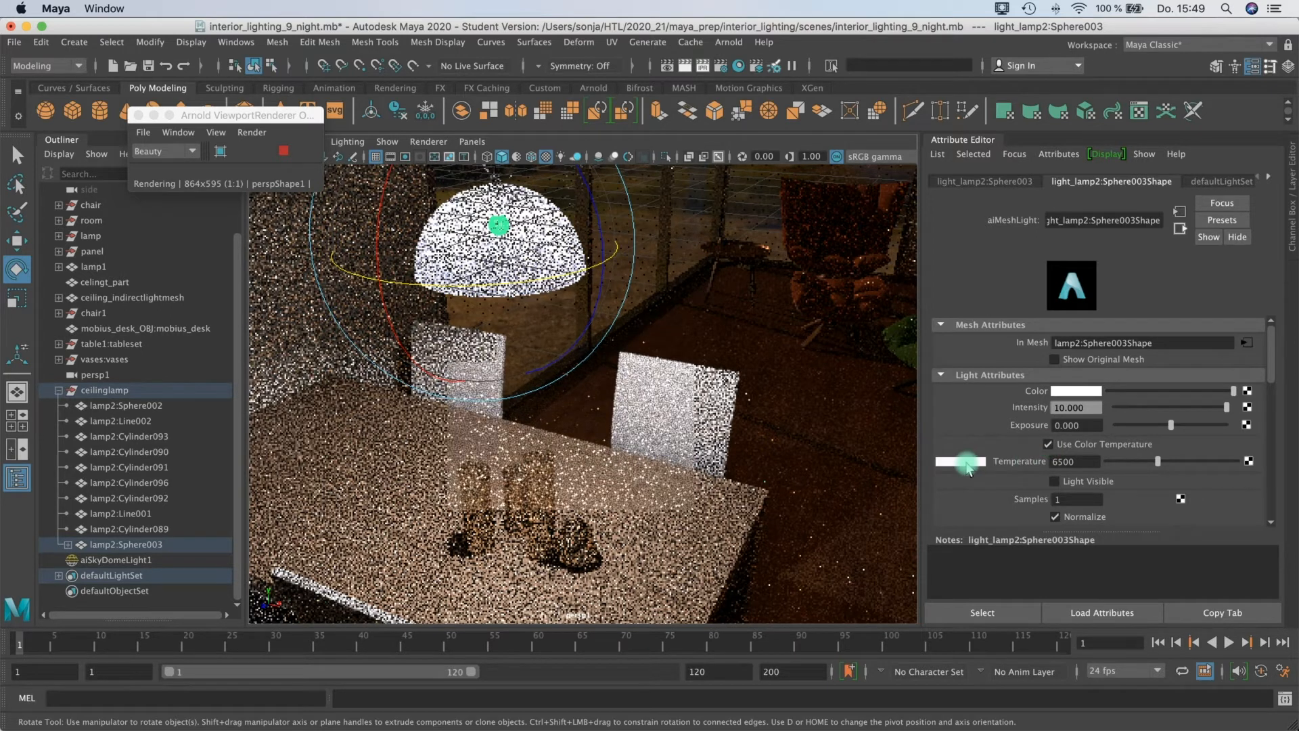
mouse_move(1156, 461)
left_mouse_down()
mouse_move(1122, 466)
mouse_move(1218, 467)
mouse_move(1151, 468)
left_mouse_up()
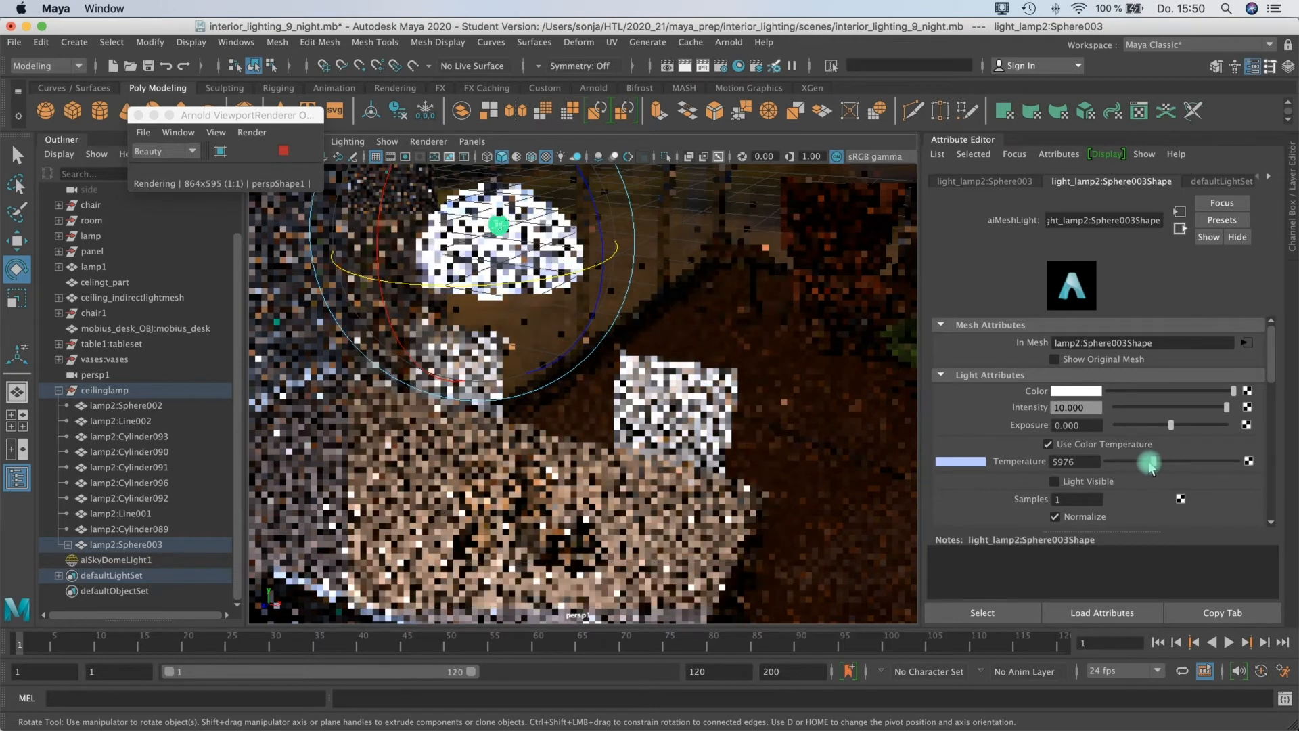
Step: Turn off the color temperature and try red, green and cyan as the mesh light's color
left_click(1047, 446)
left_click(1060, 391)
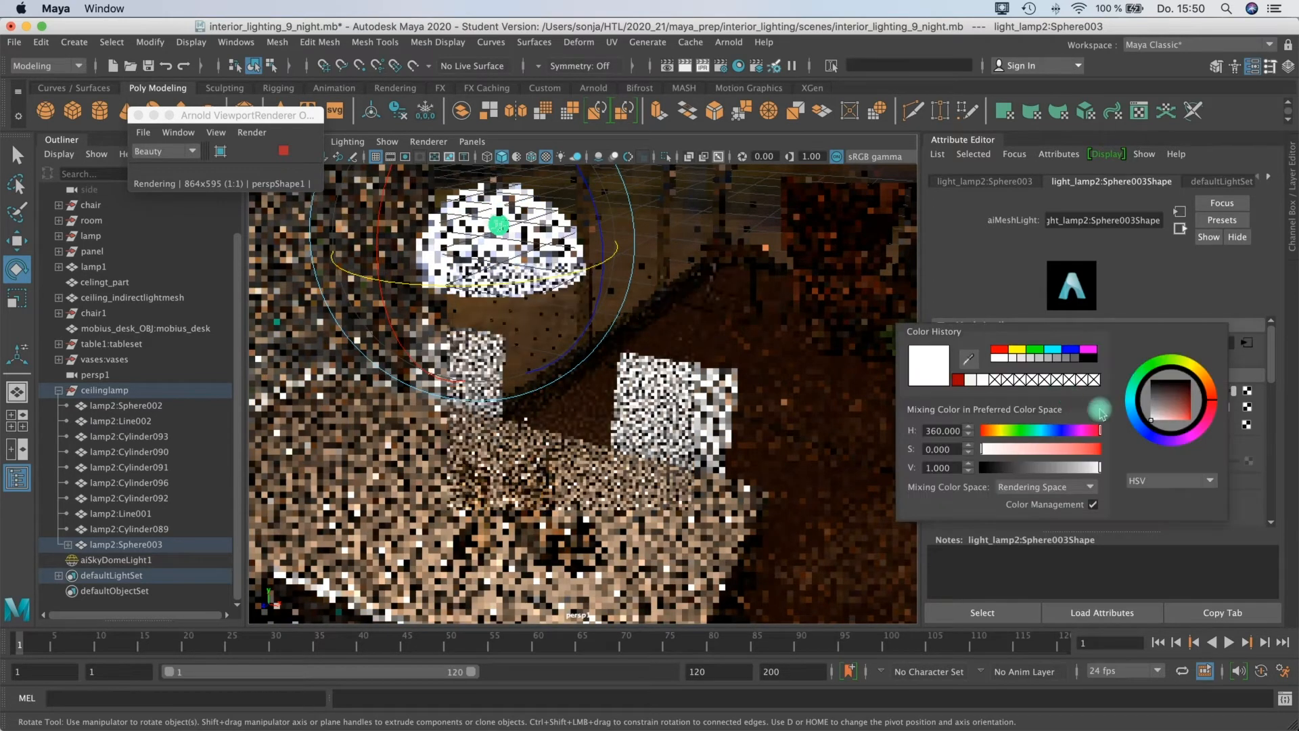
left_click(987, 360)
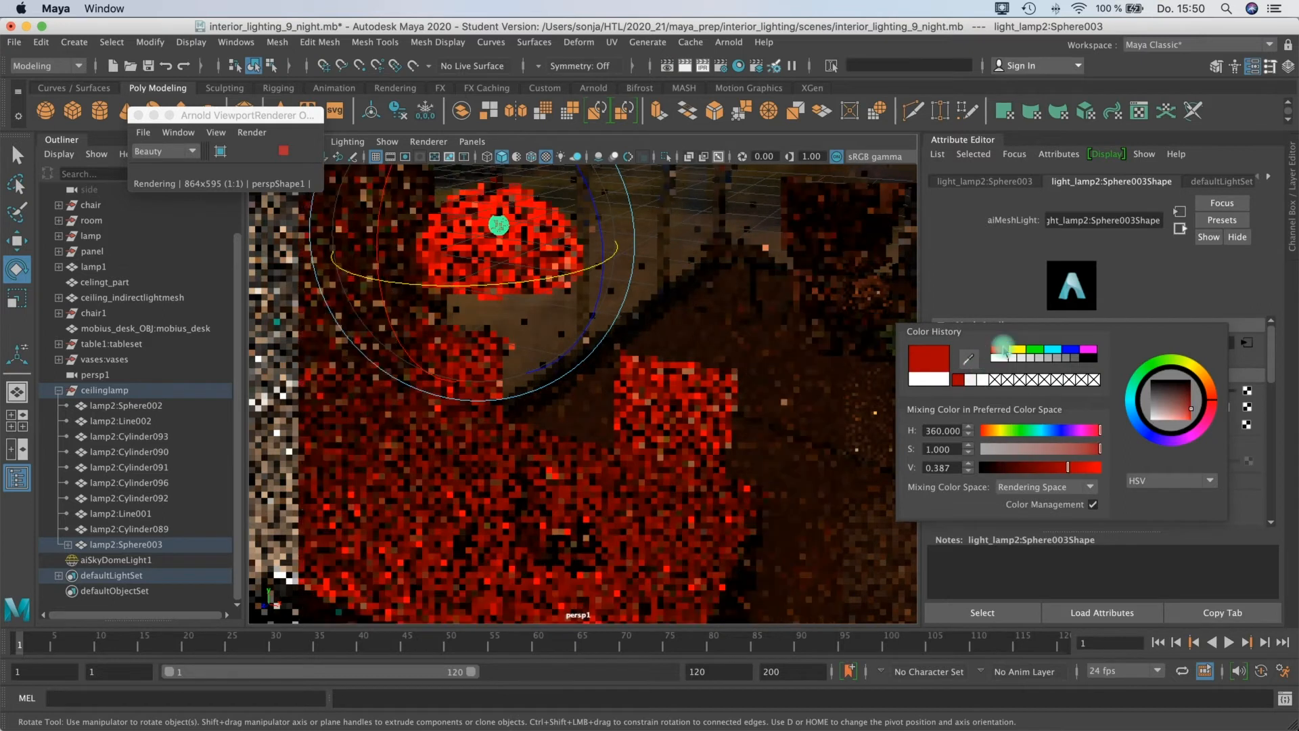
left_click(1045, 350)
left_click(1048, 349)
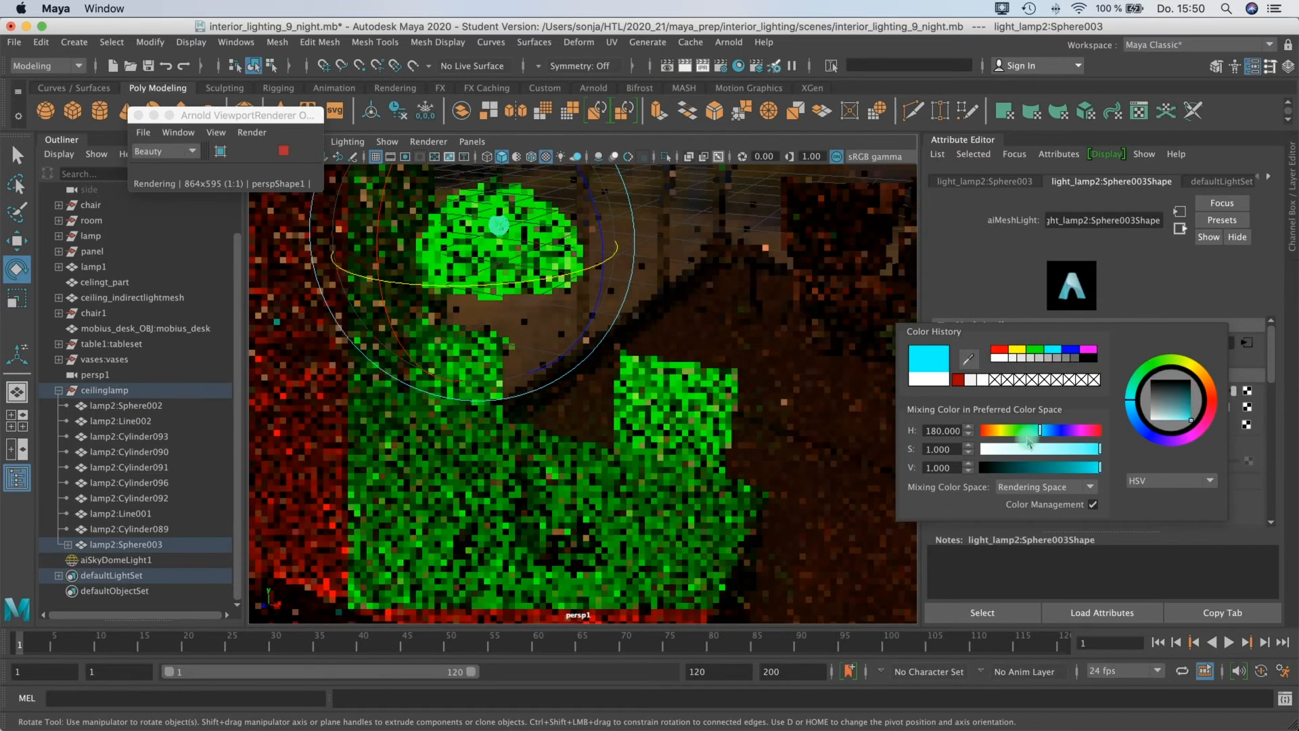
Step: Try a muted light color with hue 39.724, saturation 0.428 and value 0.224, and also a green hue of 121.655
left_click(1031, 449)
left_click(1015, 467)
left_click_drag(1021, 468, 997, 434)
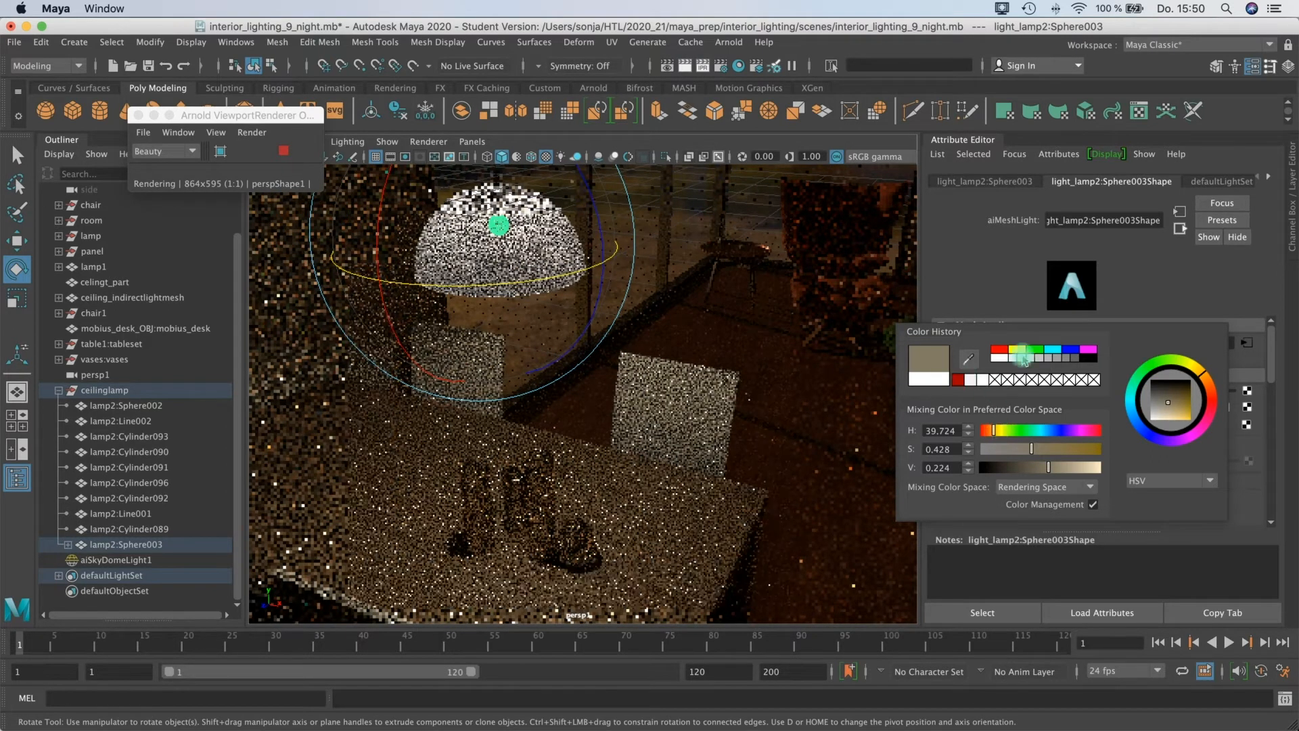
left_click(1024, 430)
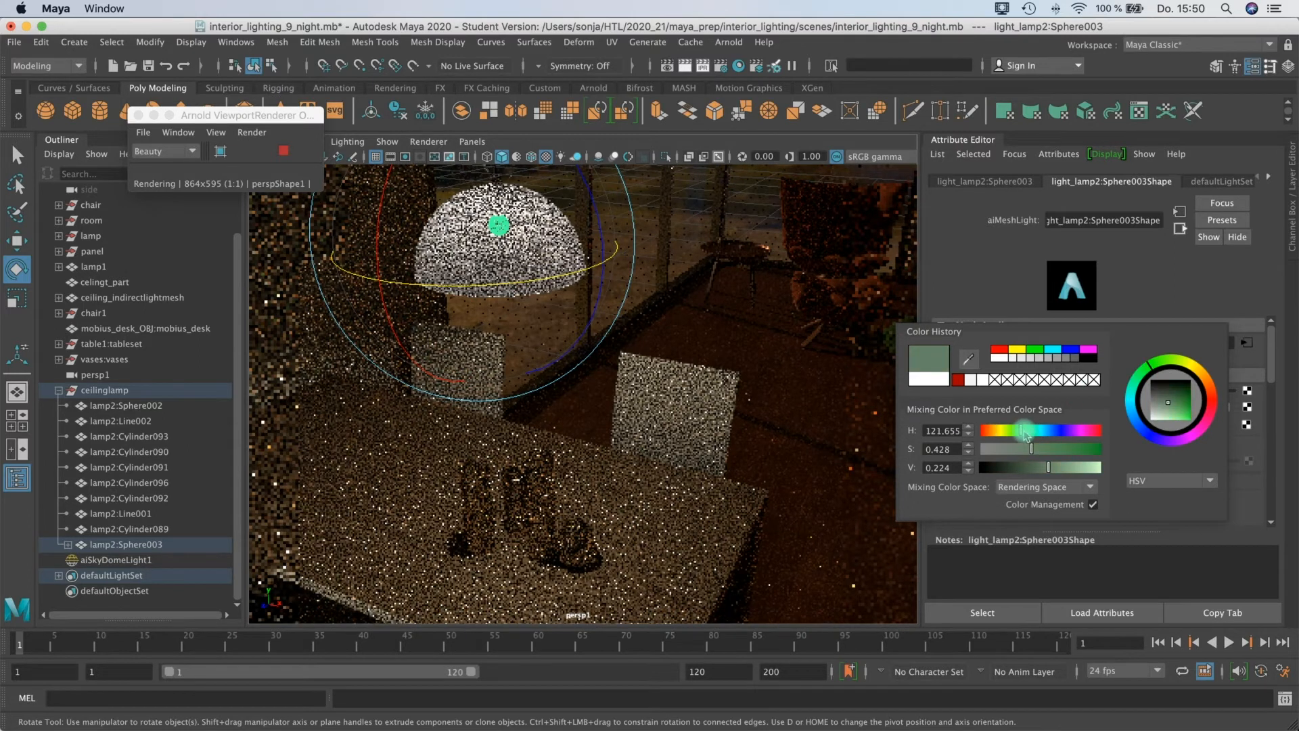
Step: Reset the mesh light's color to white and re-enable Use Color Temperature
left_click(1000, 358)
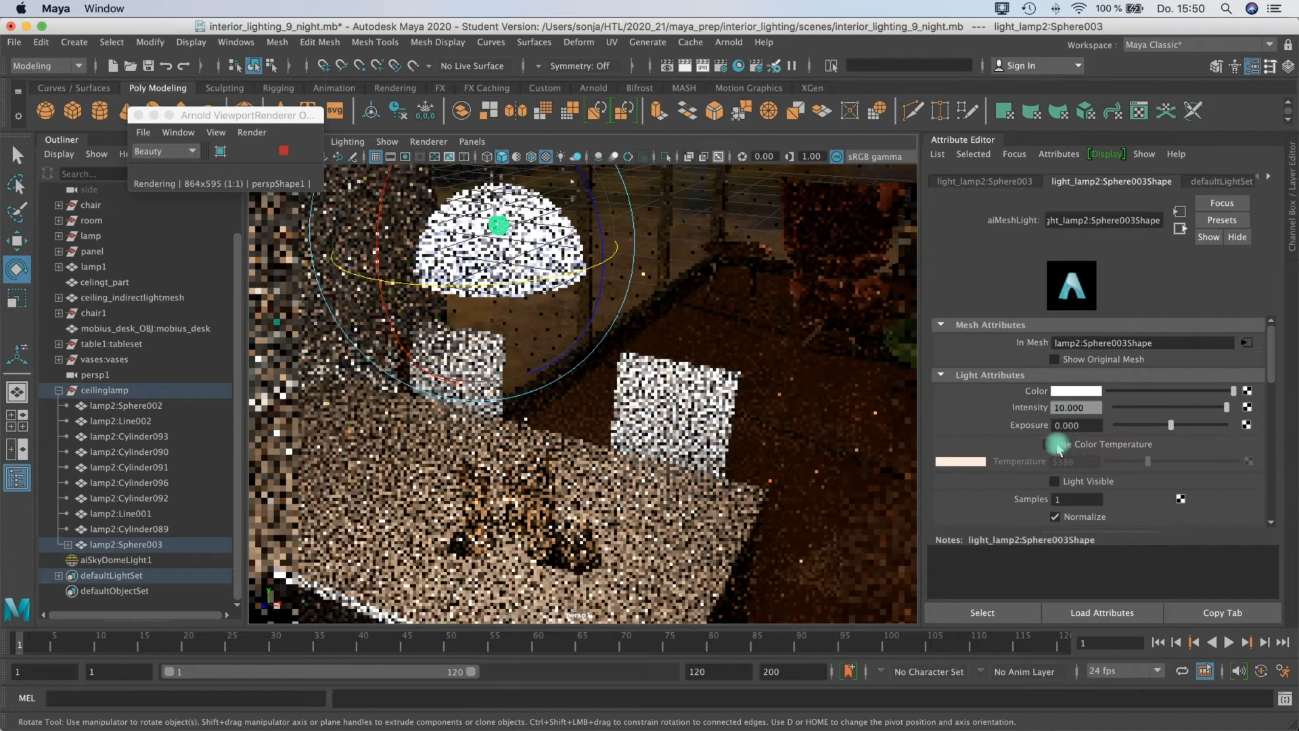
left_click(1048, 444)
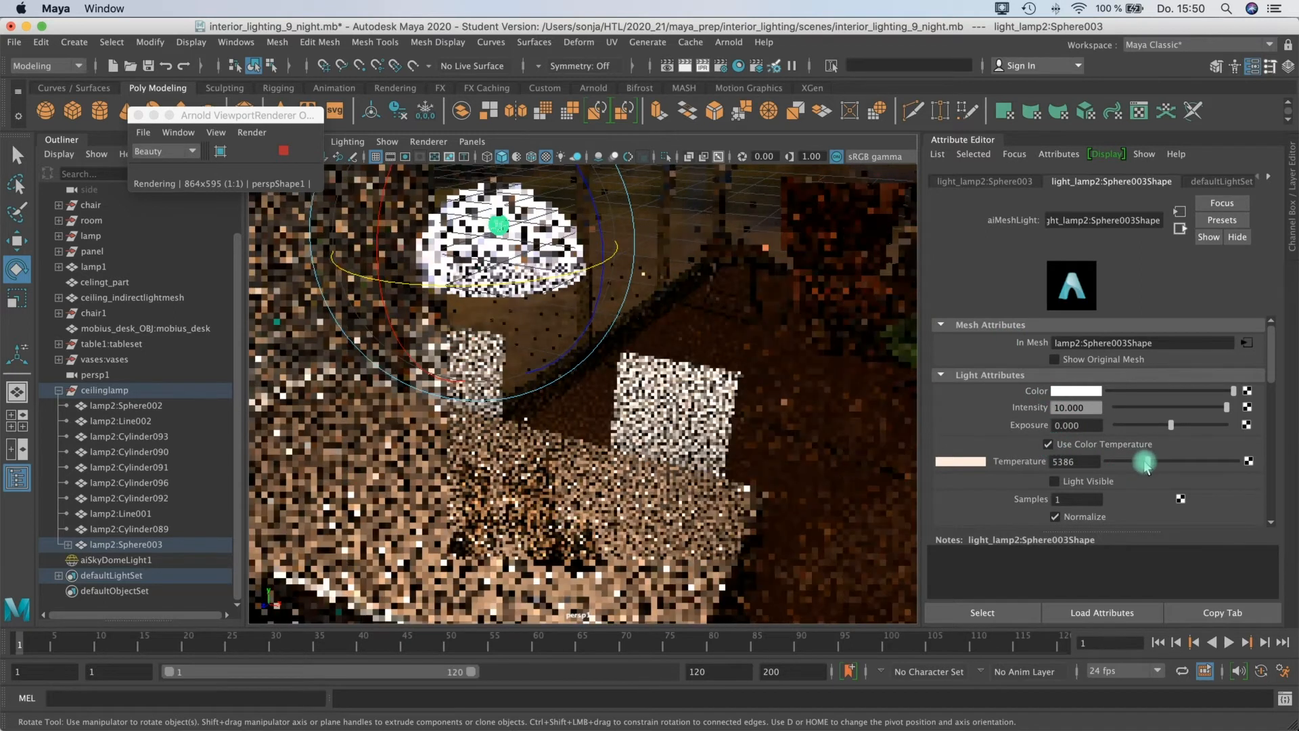
Step: Set the ceiling lamp mesh light's temperature to 4795 and stop the viewport render
left_click_drag(1145, 467, 1143, 467)
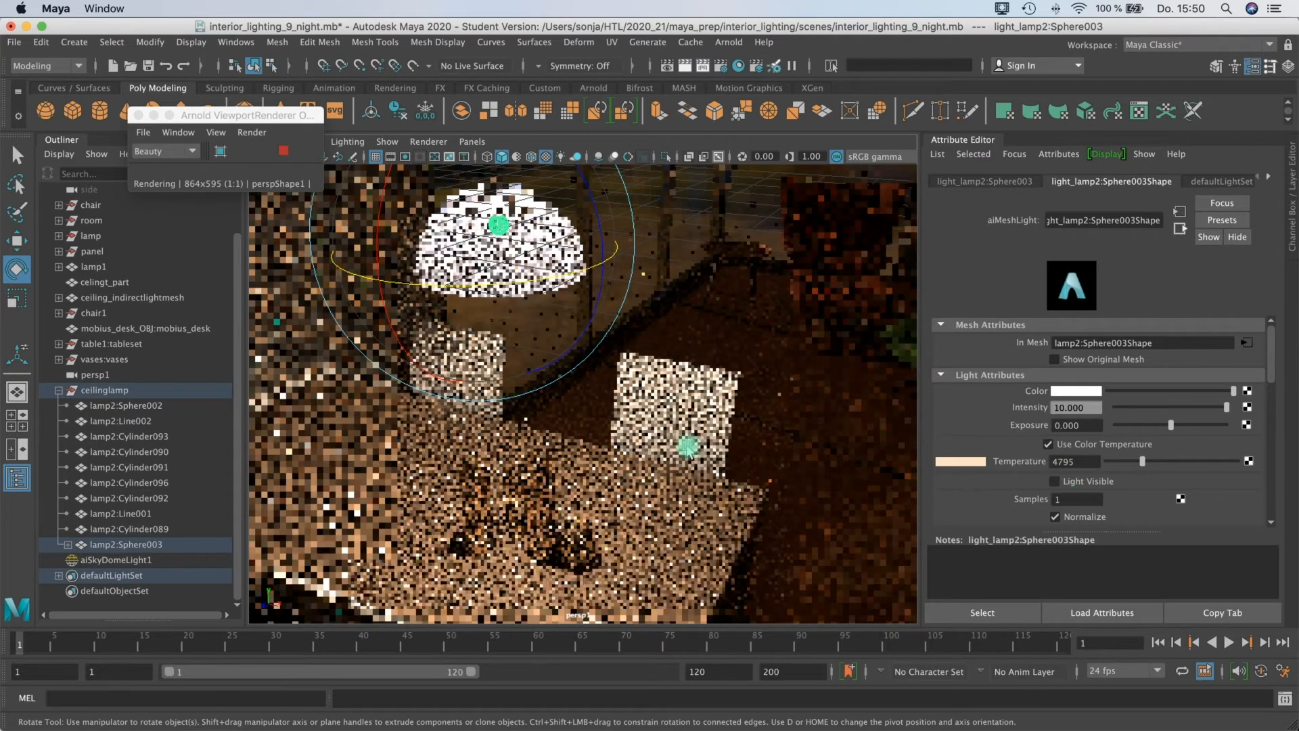
mouse_move(692, 421)
middle_mouse_down("alt")
mouse_move(728, 406)
mouse_move(702, 419)
middle_mouse_up("alt")
left_click(283, 150)
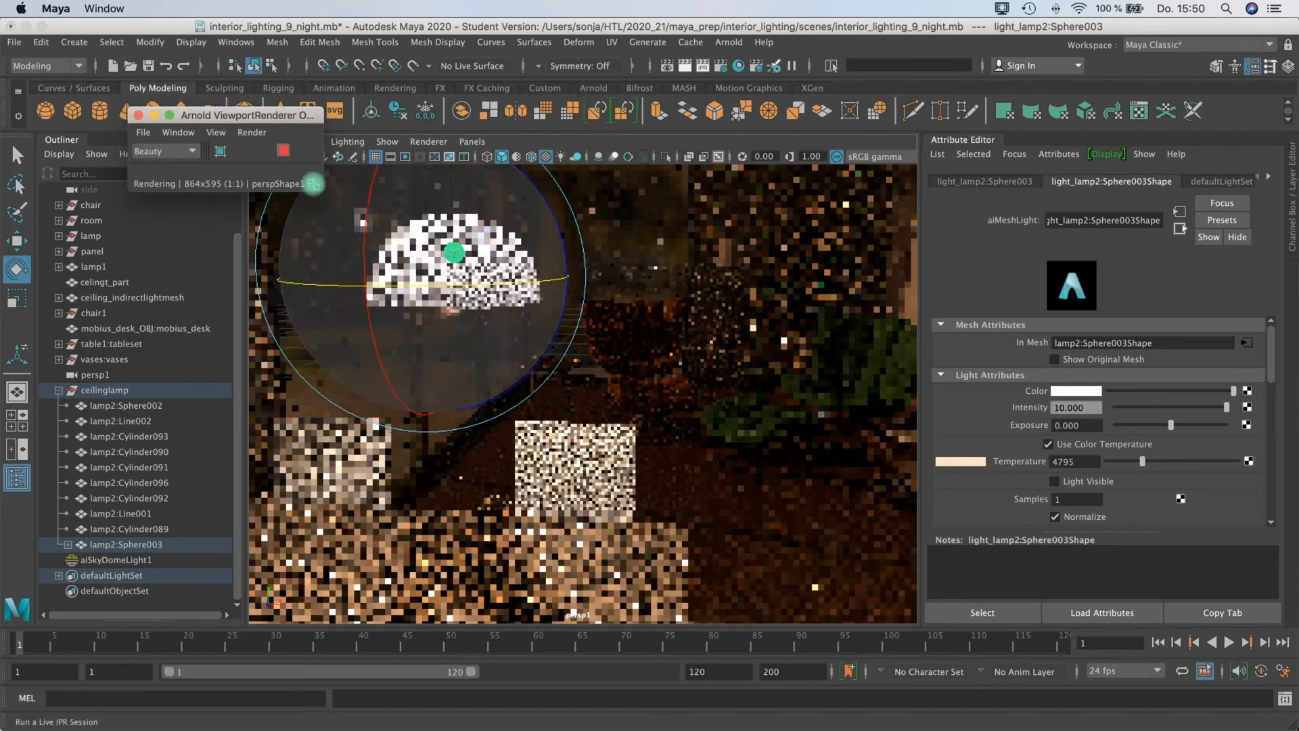
Step: Select the desk lamp's mesh light light_bulb under lamp1 and set its intensity to 3.546
middle_click_drag(663, 438, 789, 431, "alt")
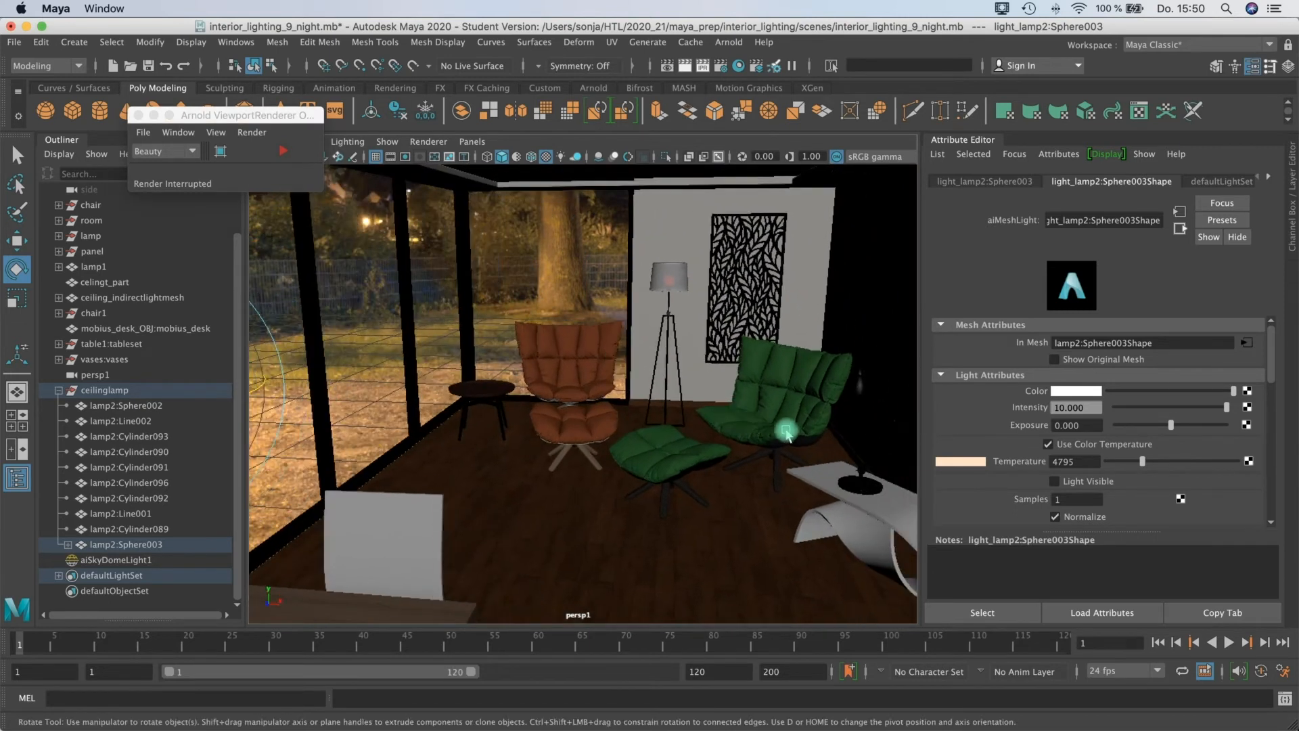
left_click_drag(672, 353, 684, 281, "alt")
left_click(663, 274)
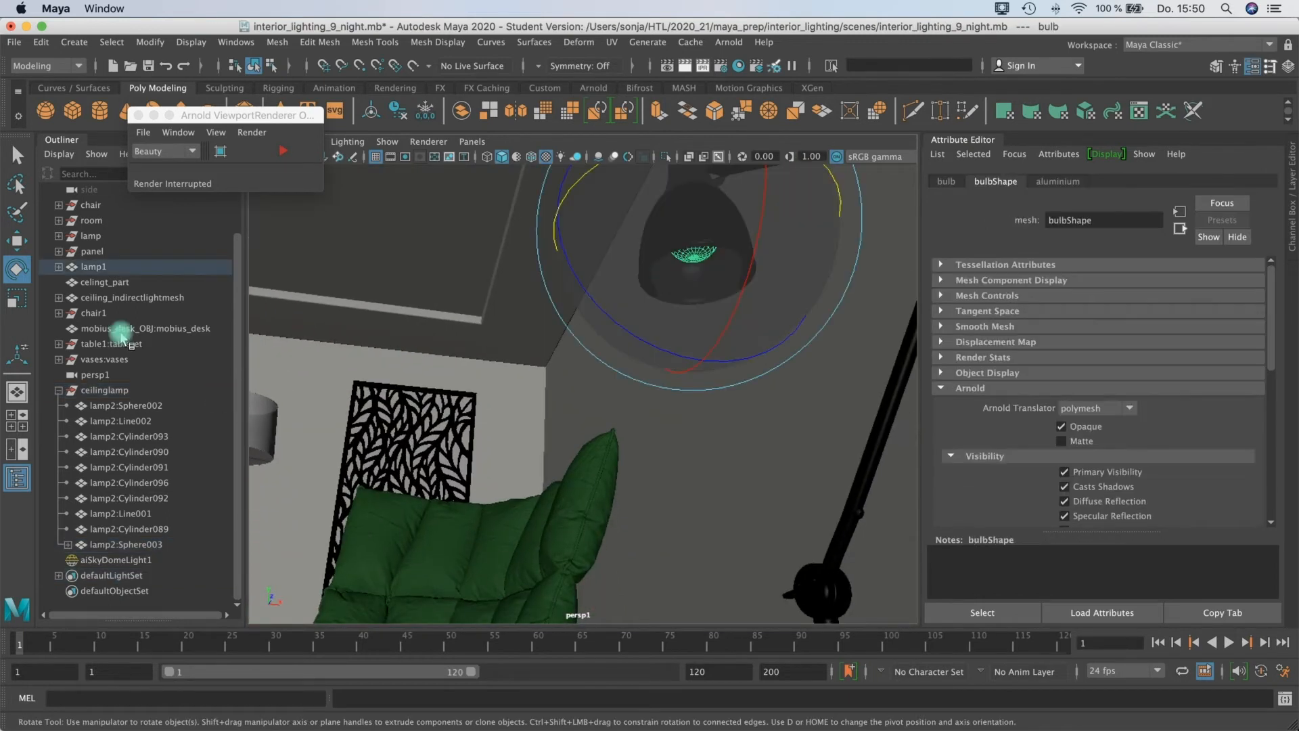
left_click(58, 266)
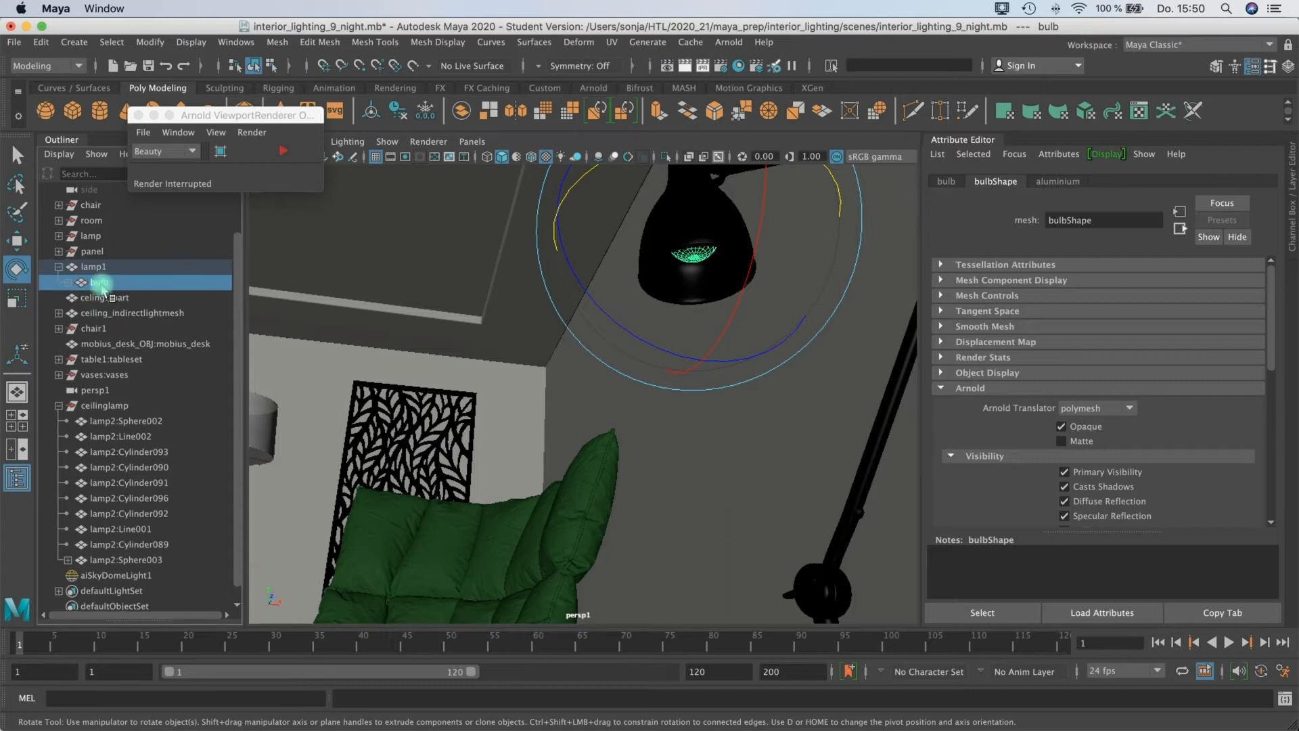
left_click(68, 282)
left_click(111, 298)
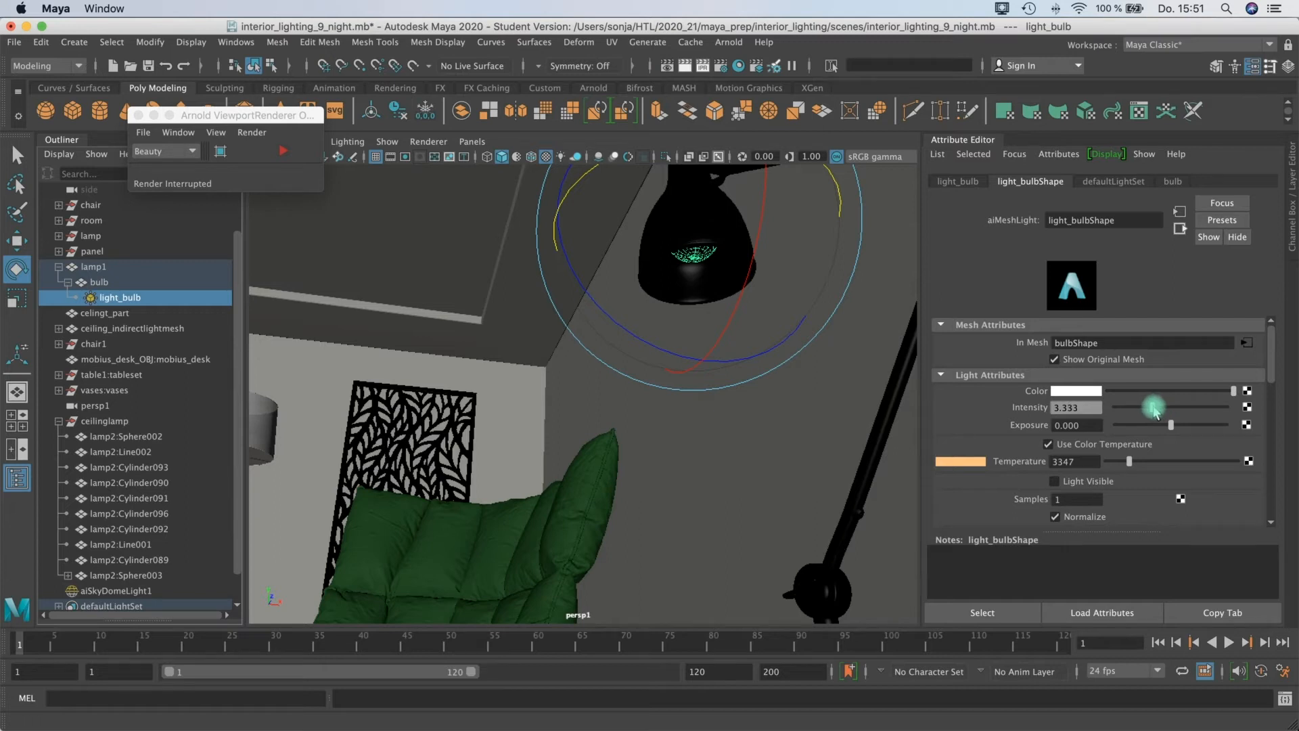
Step: Select the sphere bulb inside the floor lamp's shade and set its mesh light's intensity to 3.546
left_click_drag(612, 477, 666, 447, "alt")
scroll(615, 385, "up", 6)
middle_click_drag(481, 354, 714, 373, "alt")
scroll(606, 379, "up", 6)
key("f")
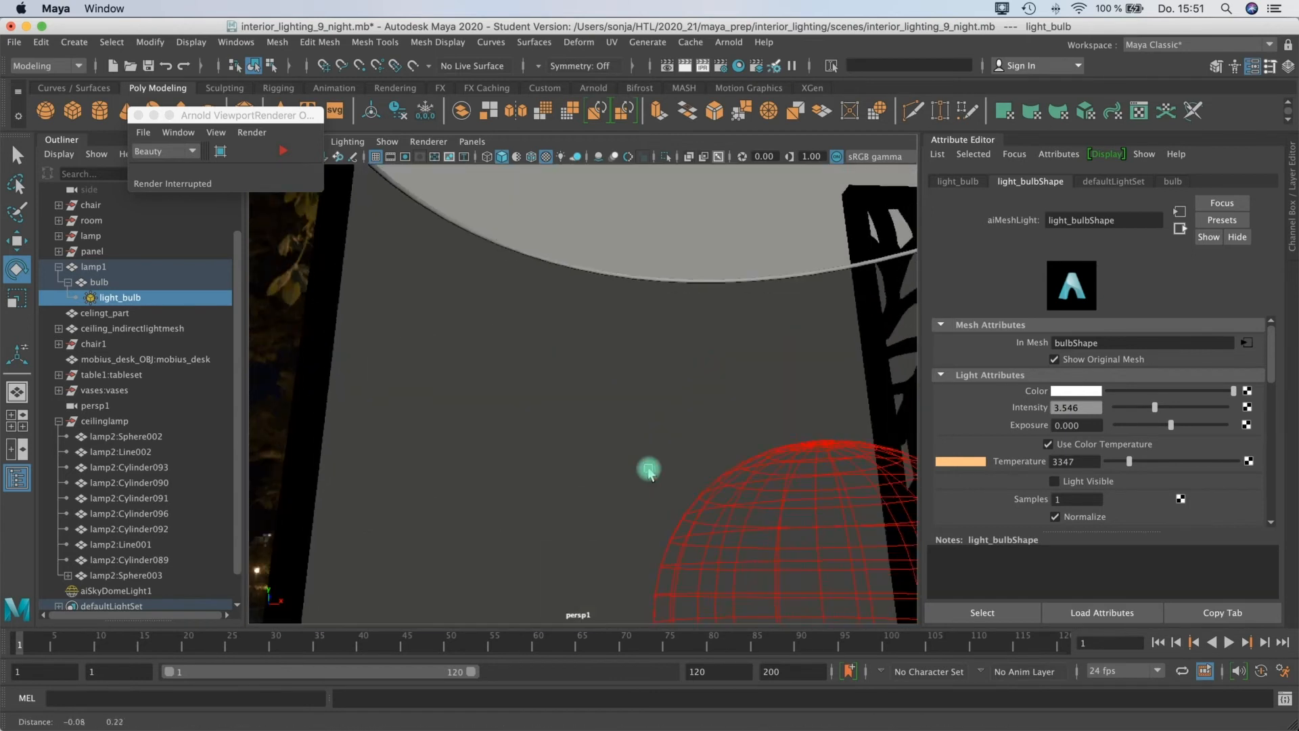
left_click(663, 417)
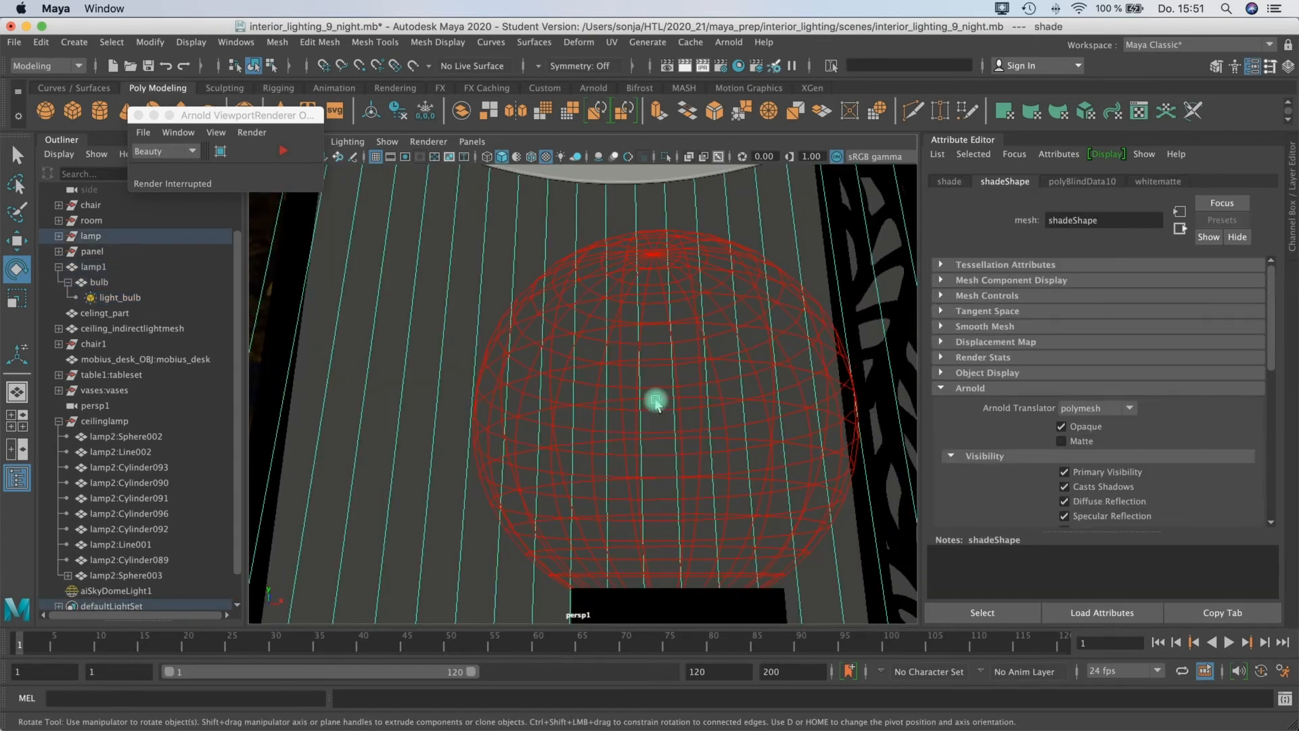
left_click(721, 42)
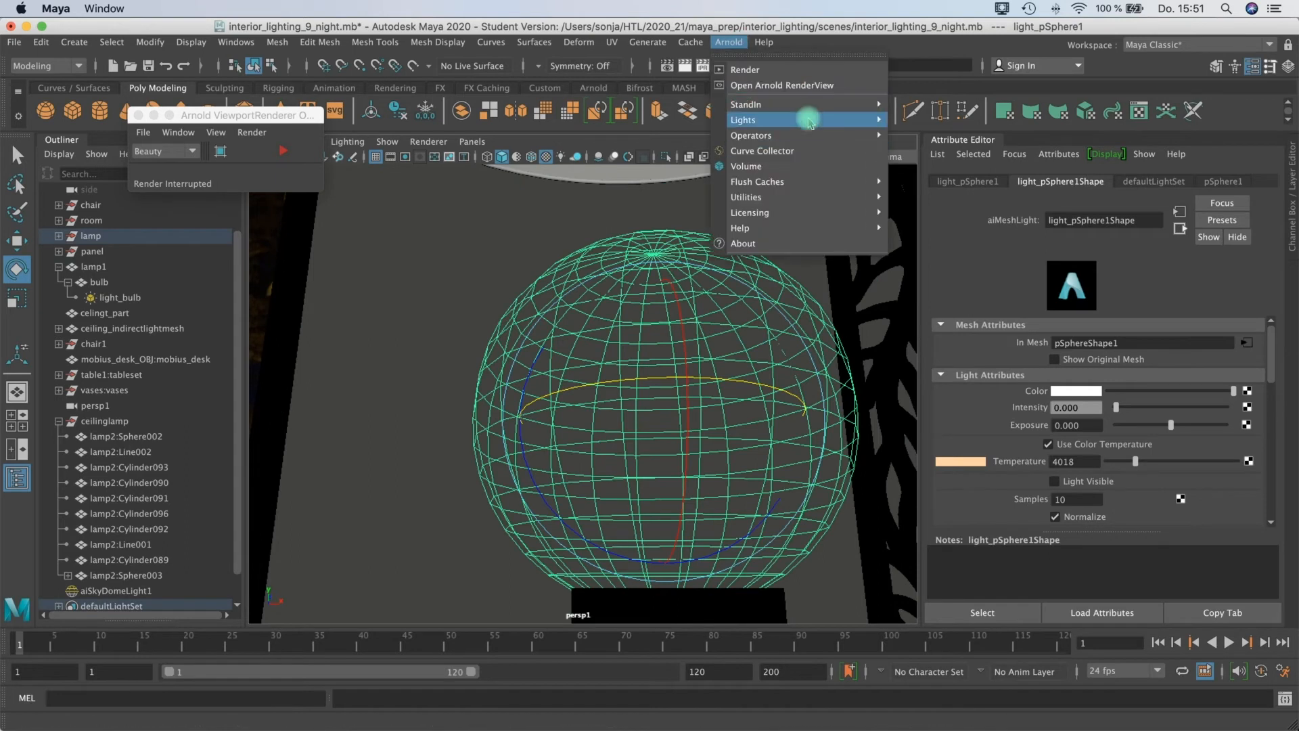
mouse_move(821, 125)
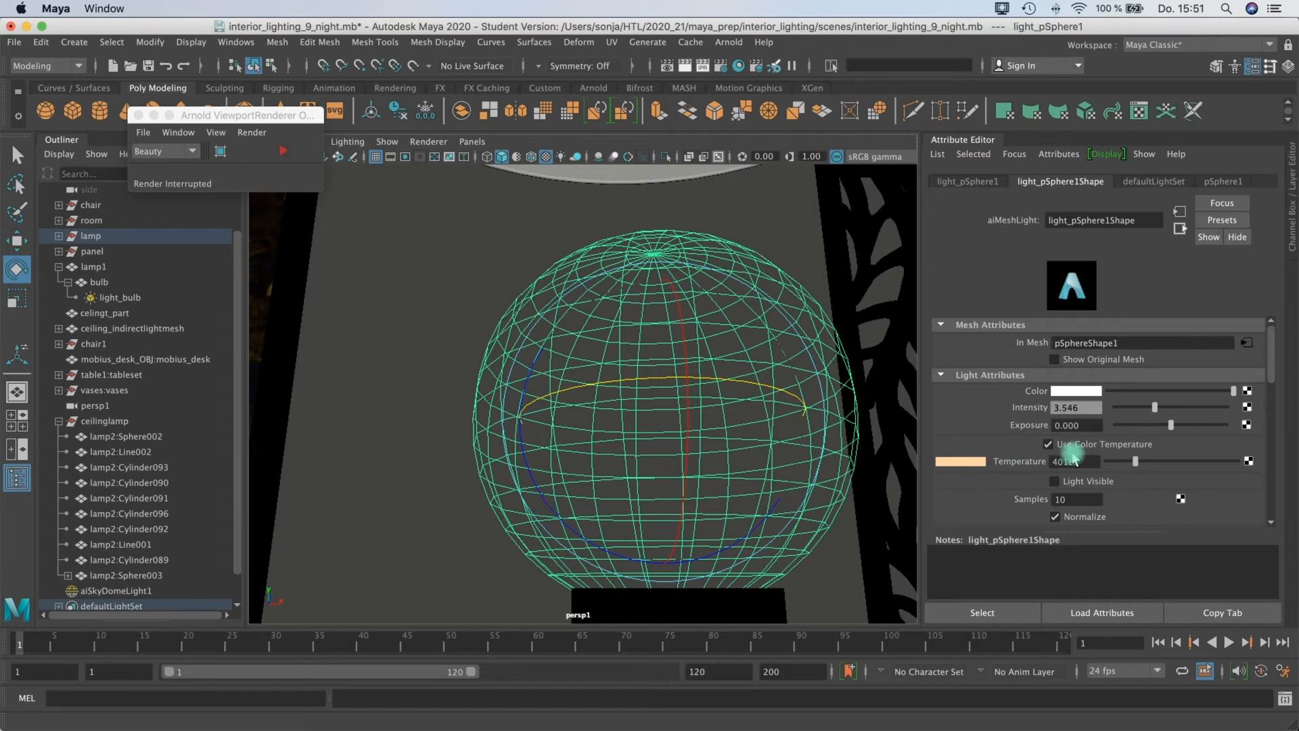
Step: Select the indirect light strip along the ceiling recess and move it slightly downwards
right_click_drag(865, 418, 650, 548, "alt")
left_click_drag(650, 548, 521, 356, "alt")
left_click(515, 358)
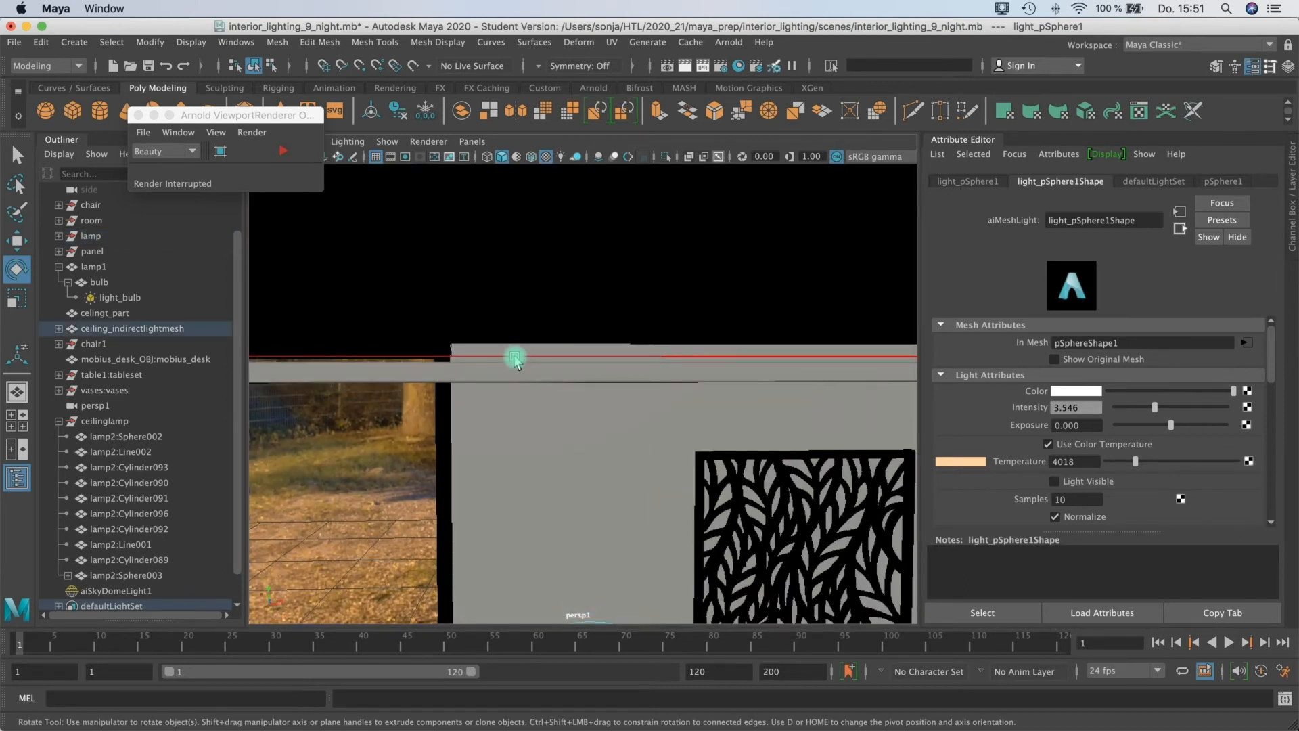
right_click_drag(615, 360, 595, 321, "alt")
left_click(594, 320)
left_click_drag(643, 304, 670, 418, "alt")
left_click(675, 421)
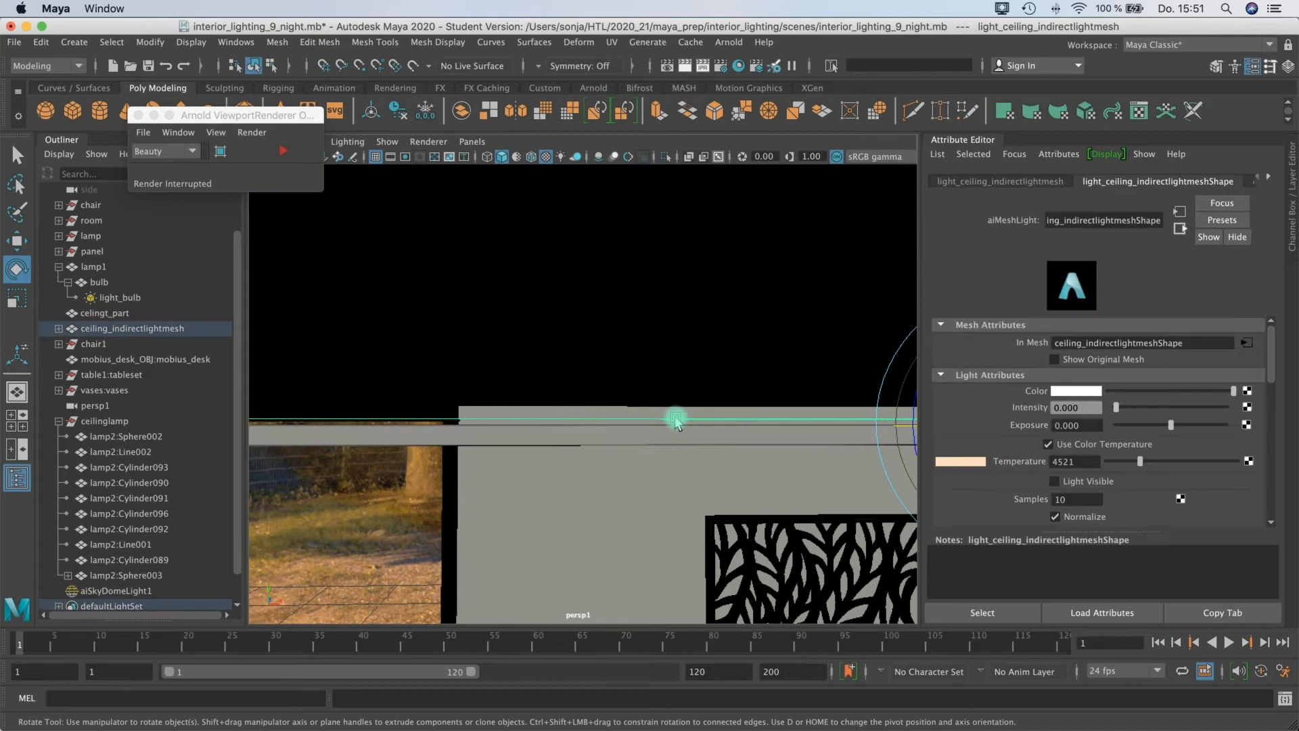
key("r")
left_click_drag(858, 436, 708, 362, "alt")
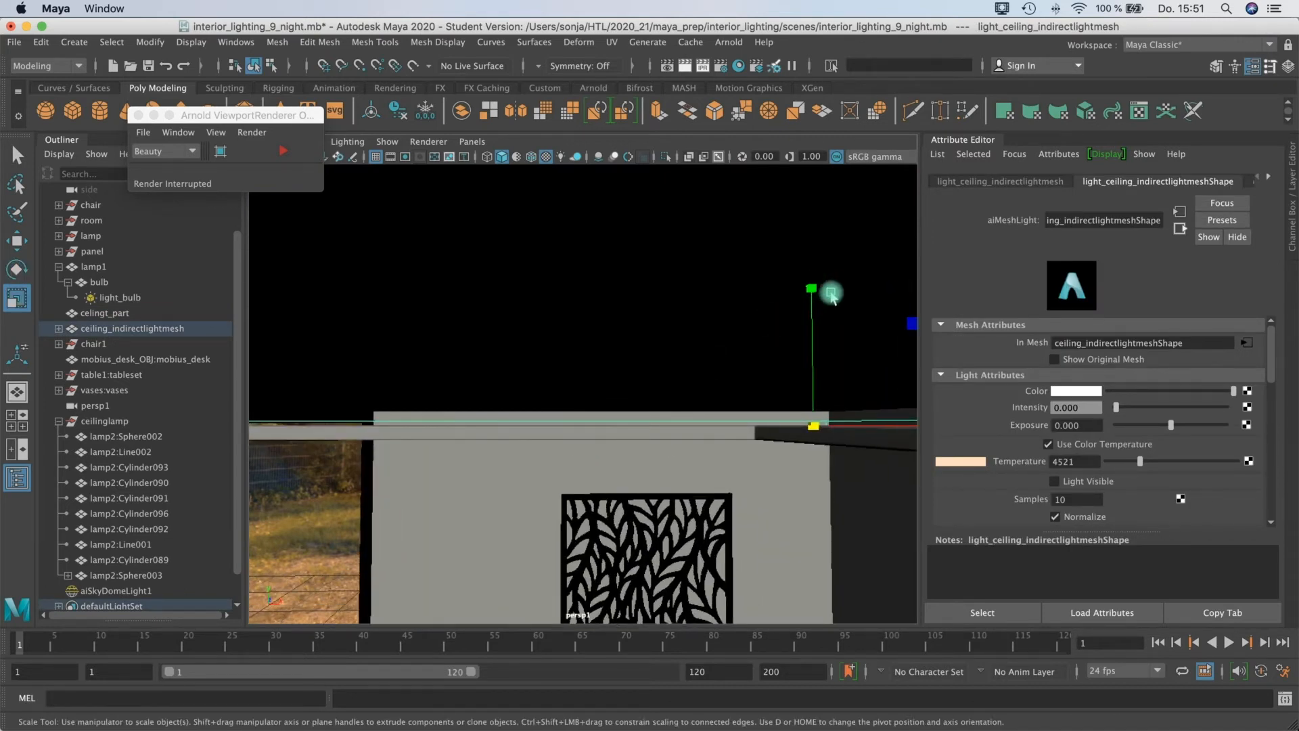
key("w")
left_click_drag(815, 284, 804, 332)
left_click_drag(778, 443, 771, 421, "alt")
Step: Adjust the height of light_ceiling_indirectlightmesh so it sits in the ceiling recess, and set its intensity to 3.546
left_click(58, 329)
left_click(87, 344)
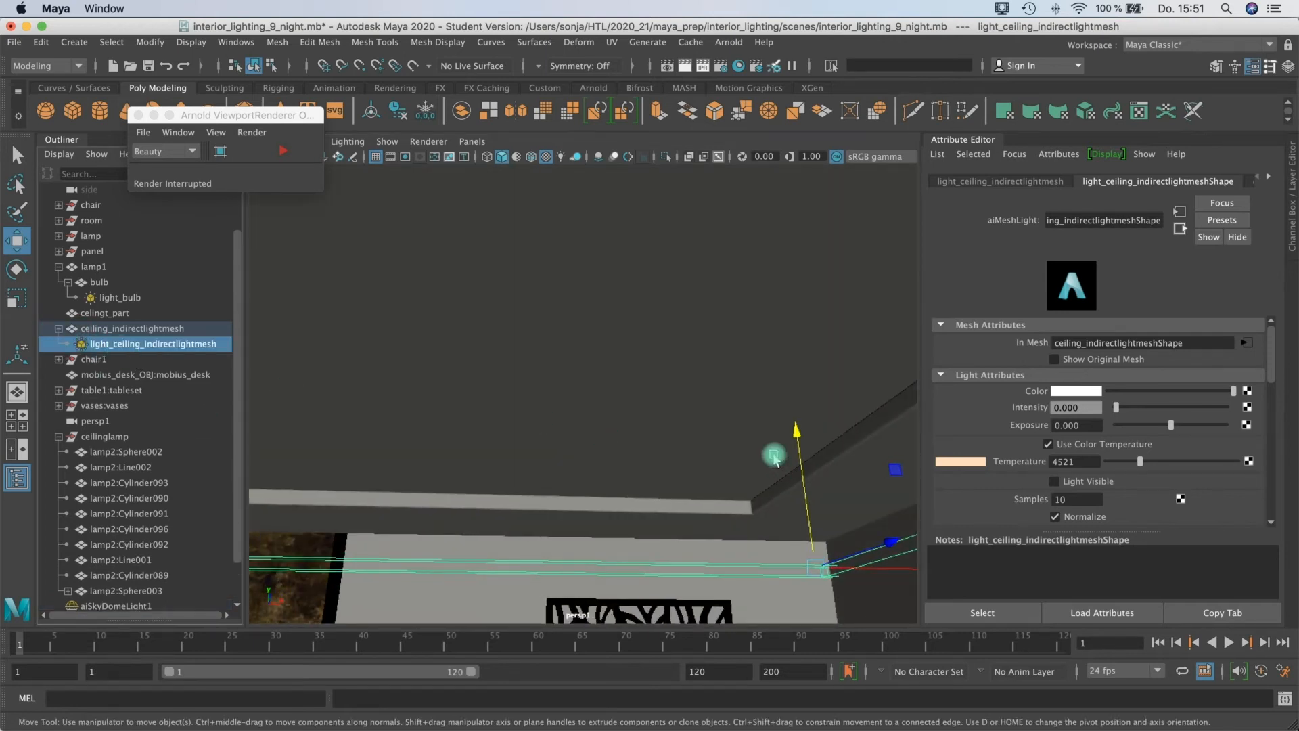
mouse_move(799, 439)
left_mouse_down()
mouse_move(787, 396)
mouse_move(771, 458)
mouse_move(774, 443)
left_mouse_up()
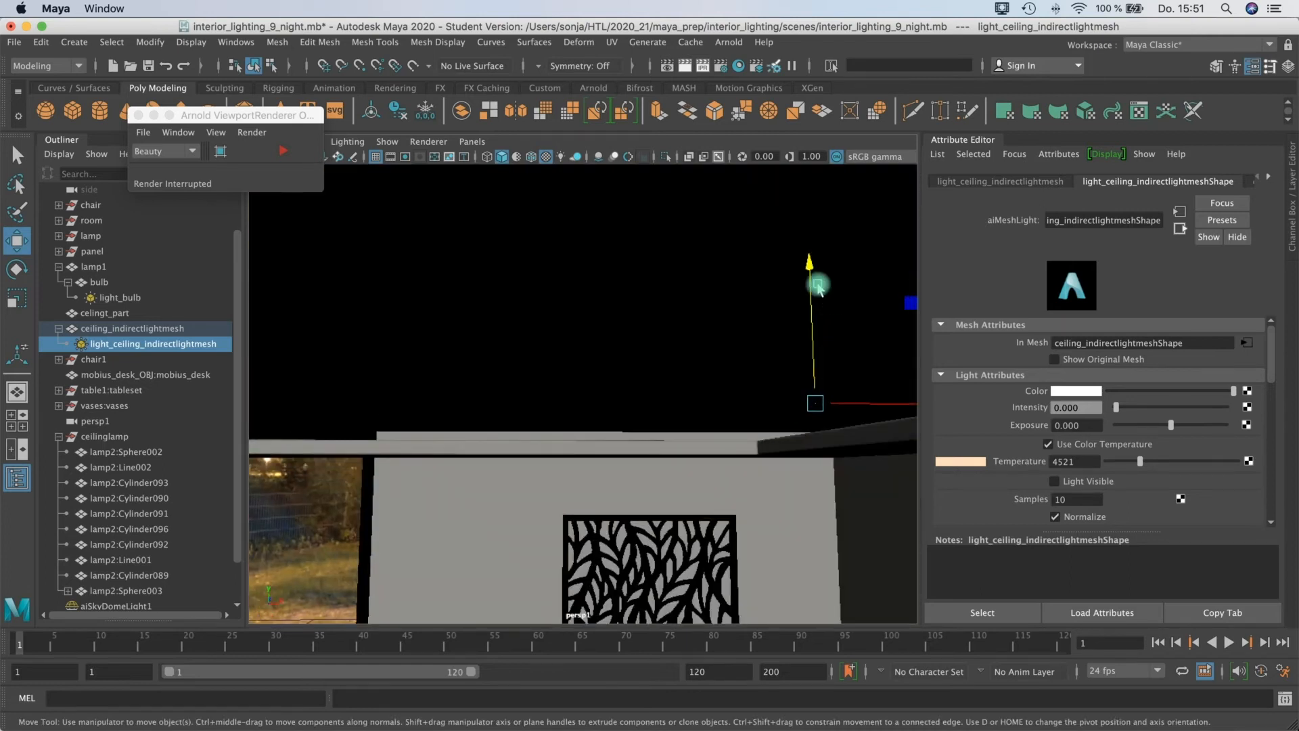
left_click_drag(811, 266, 812, 299)
left_click_drag(618, 452, 733, 432, "alt")
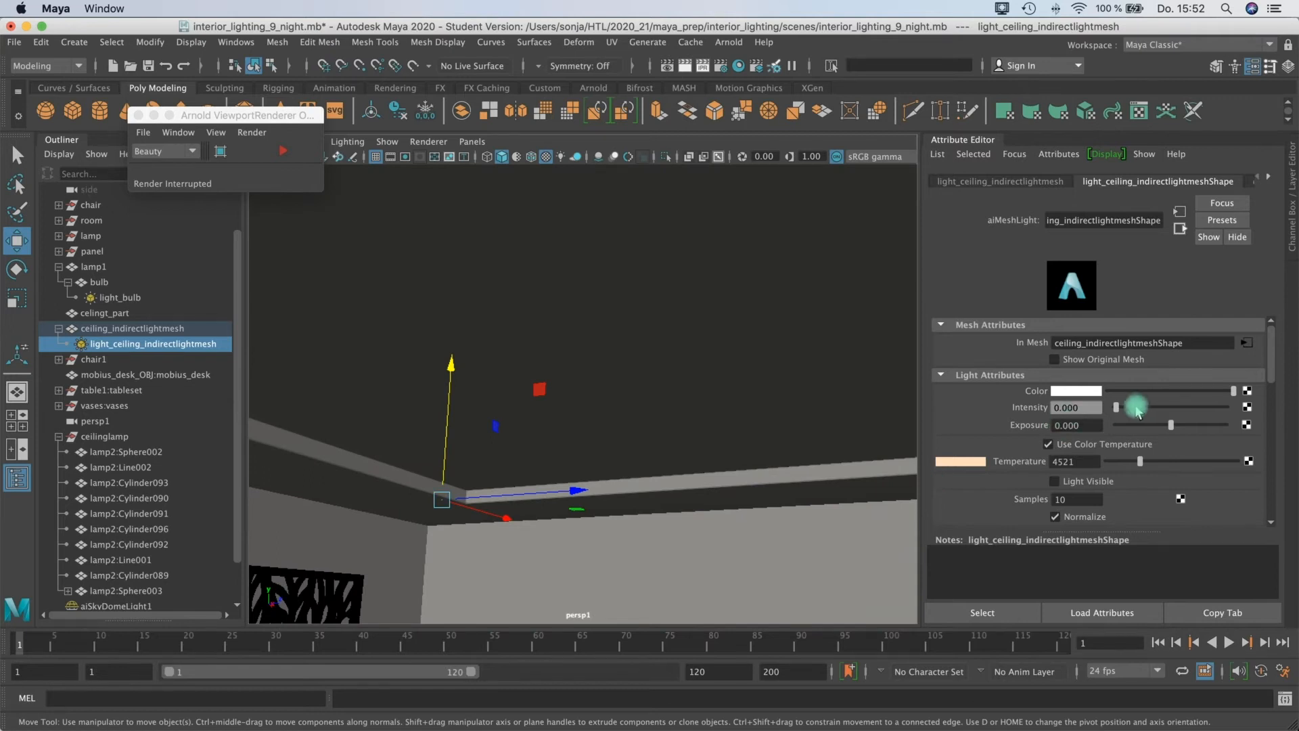
left_click_drag(1156, 407, 1155, 407)
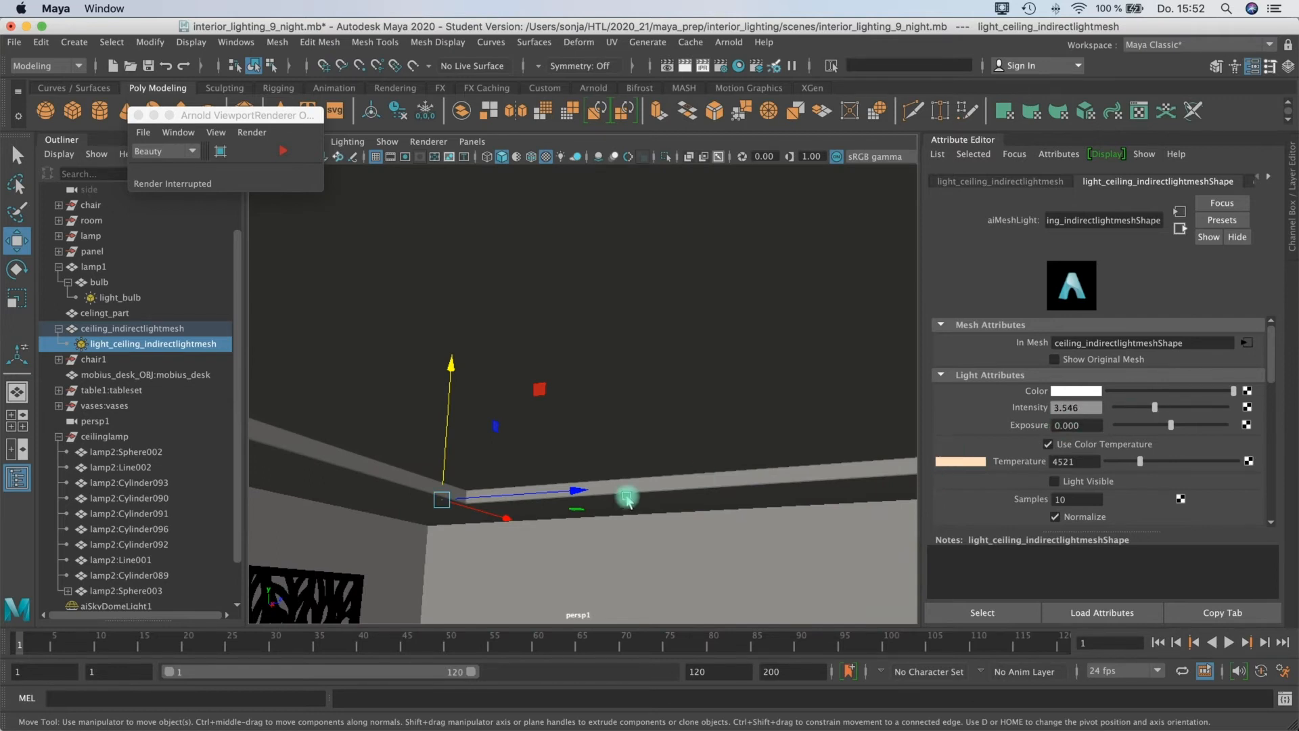
Step: Preview the whole lit room with Arnold in the viewport, stop the preview and render the current frame
scroll(627, 499, "down", 5)
left_click_drag(674, 526, 481, 414, "alt")
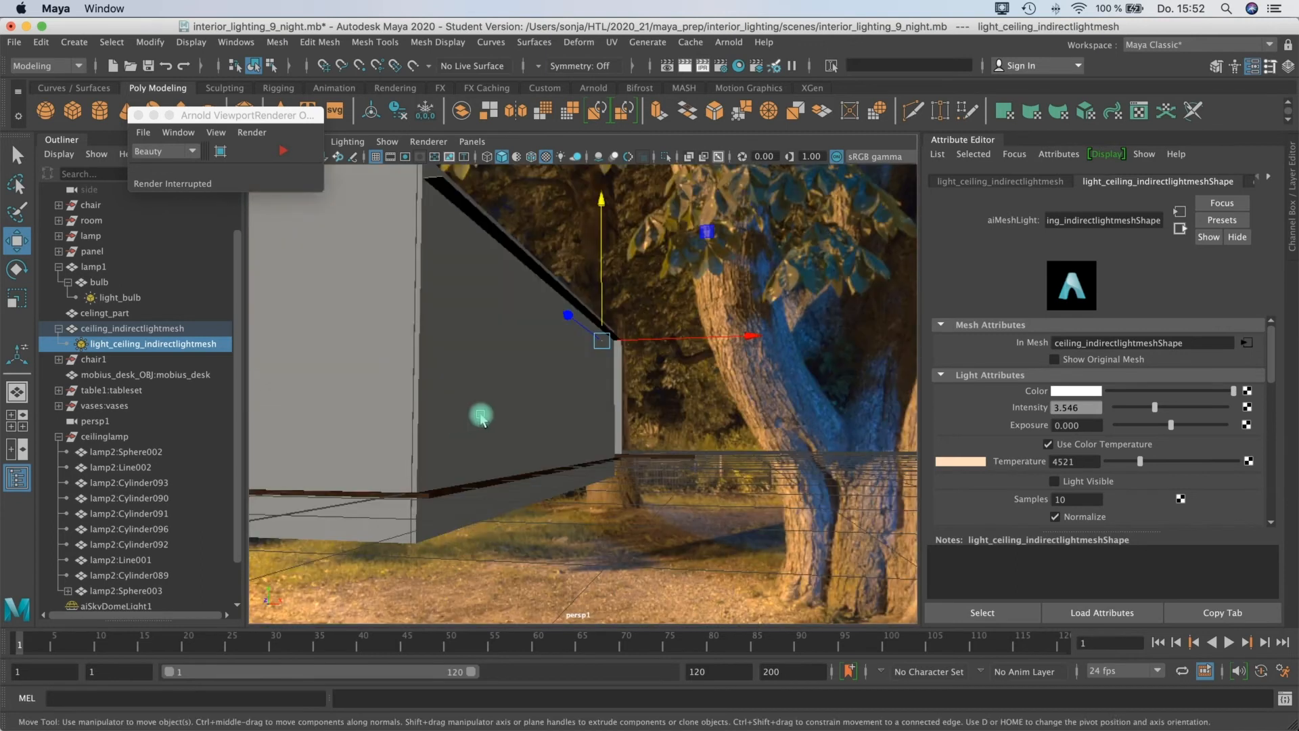
middle_click_drag(481, 414, 554, 447, "alt")
right_click_drag(554, 446, 839, 431, "alt")
scroll(665, 428, "down", 8)
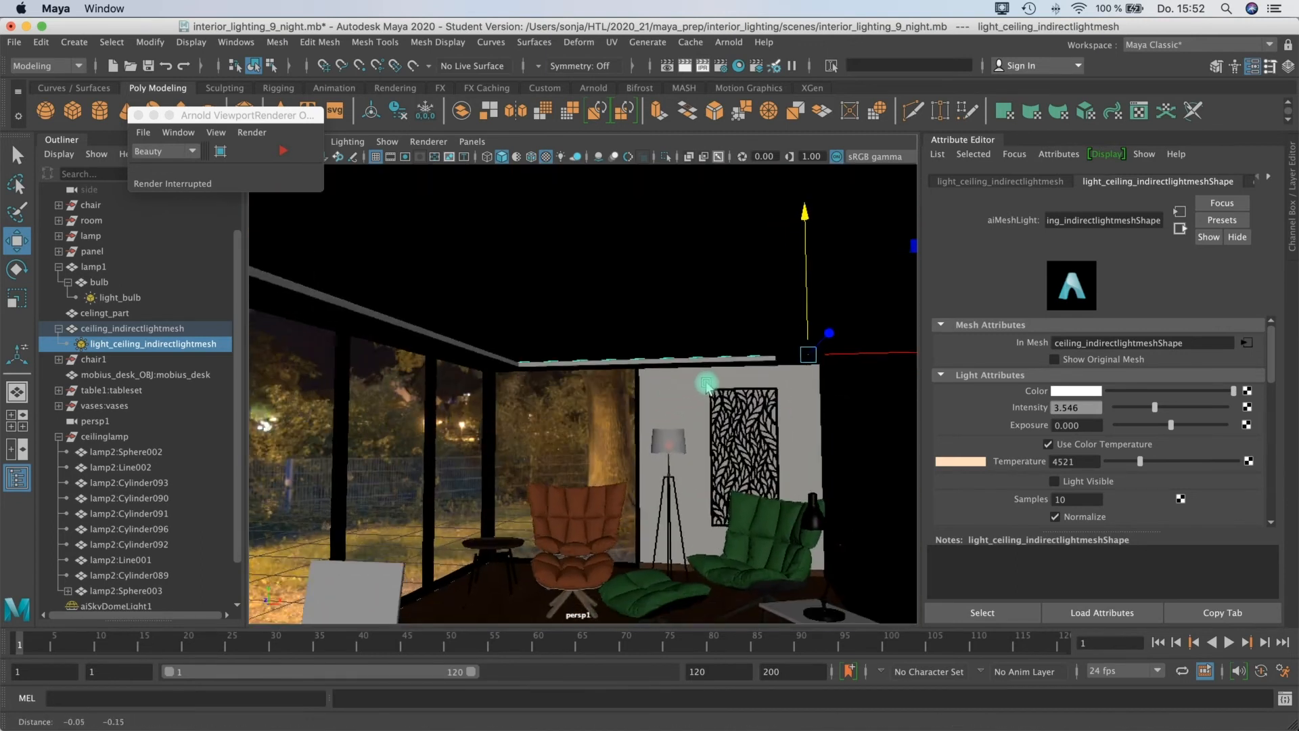
left_click_drag(675, 411, 702, 411, "alt")
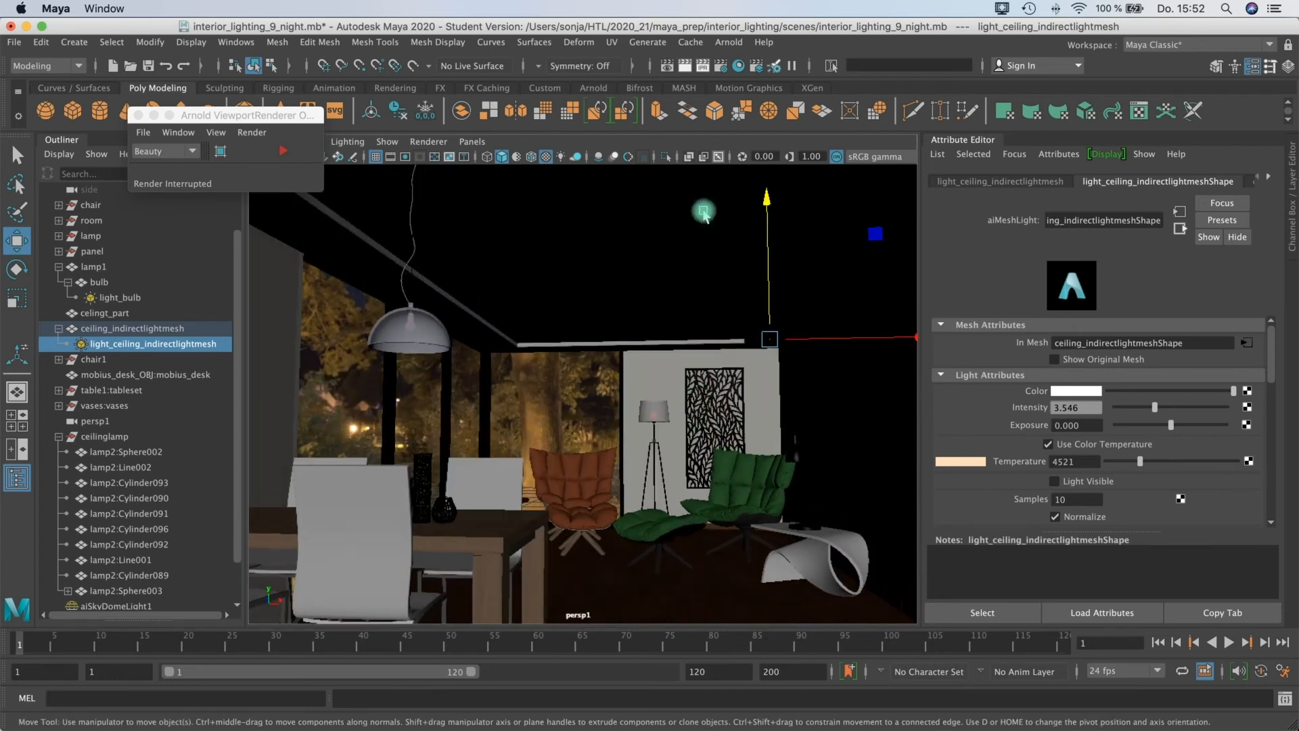
left_click(283, 151)
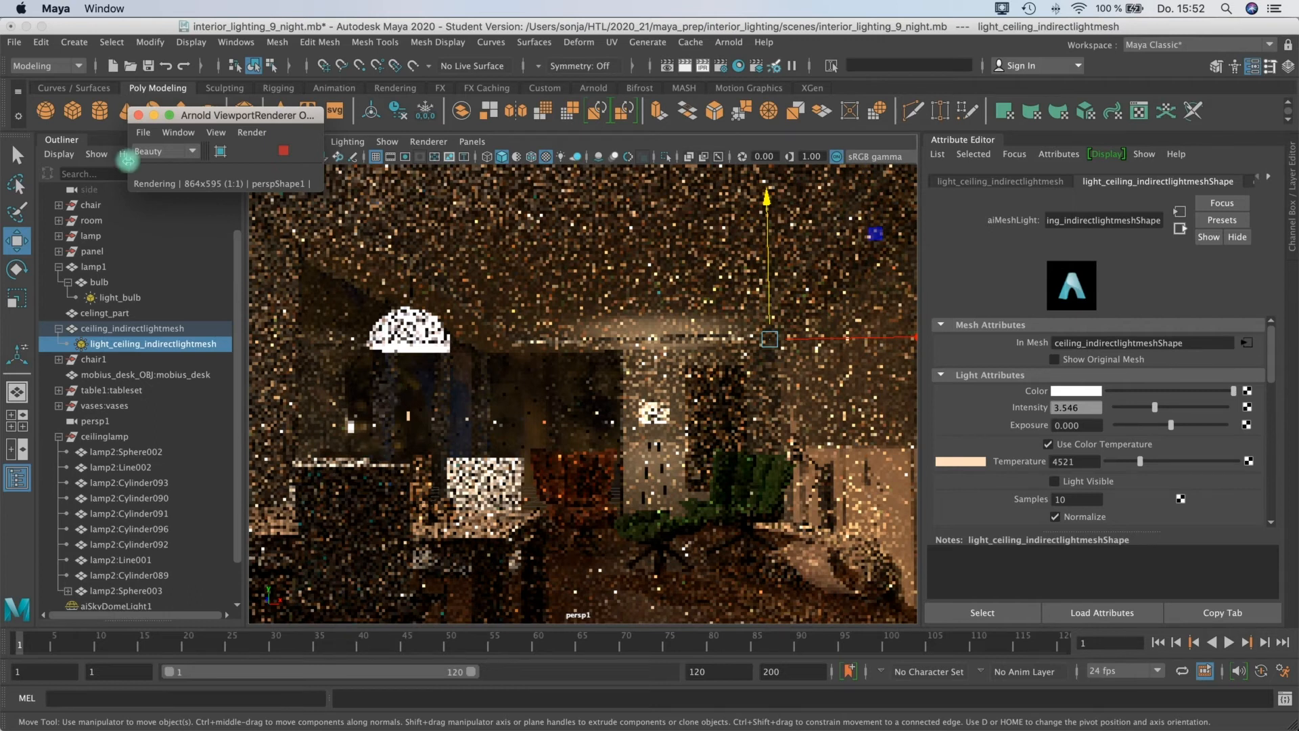
left_click(282, 151)
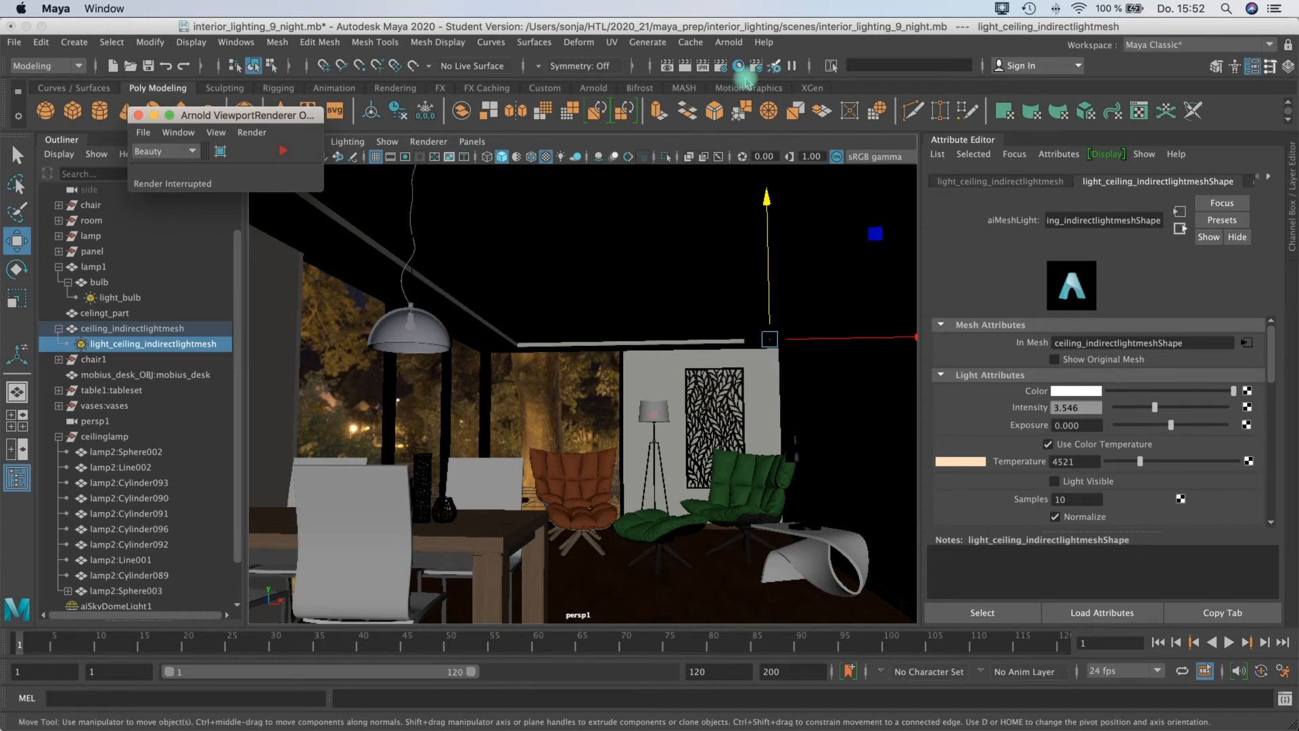
left_click(685, 67)
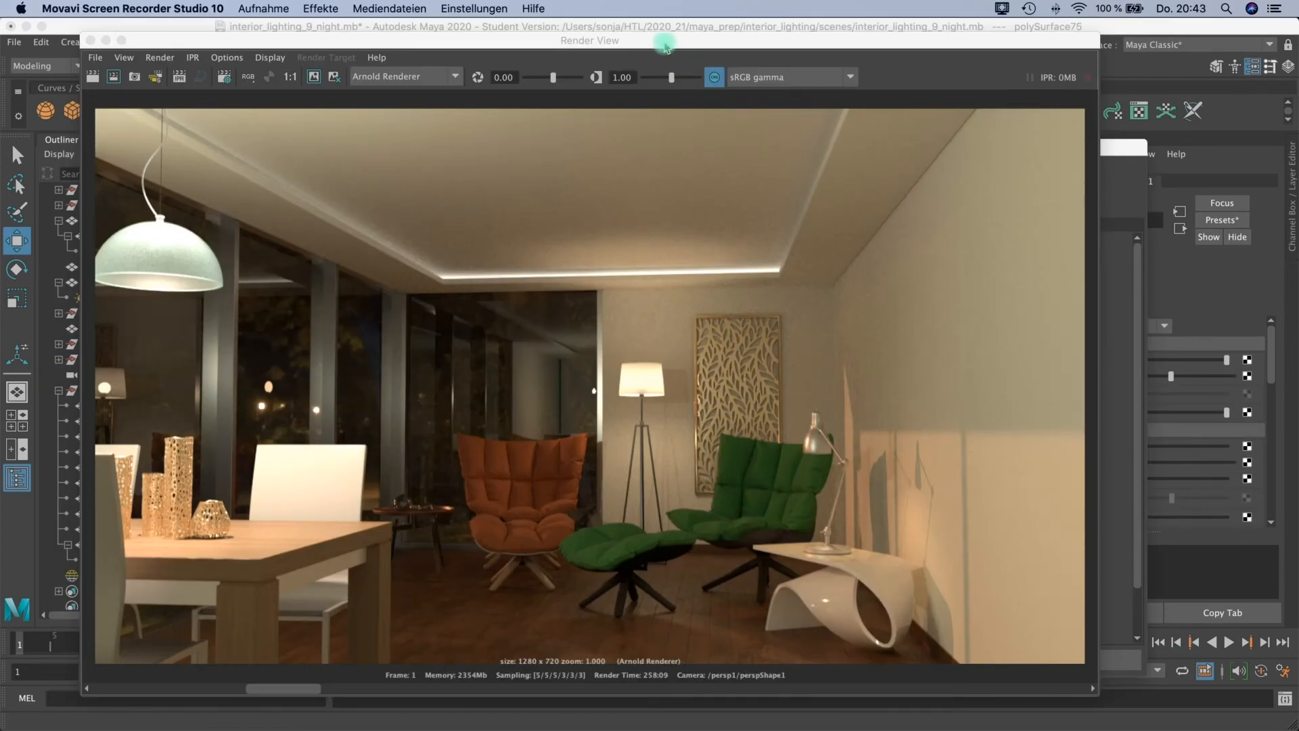
Step: Examine the finished render alongside the Arnold sampling and ray depth settings, and put both windows away
left_click_drag(665, 47, 656, 49)
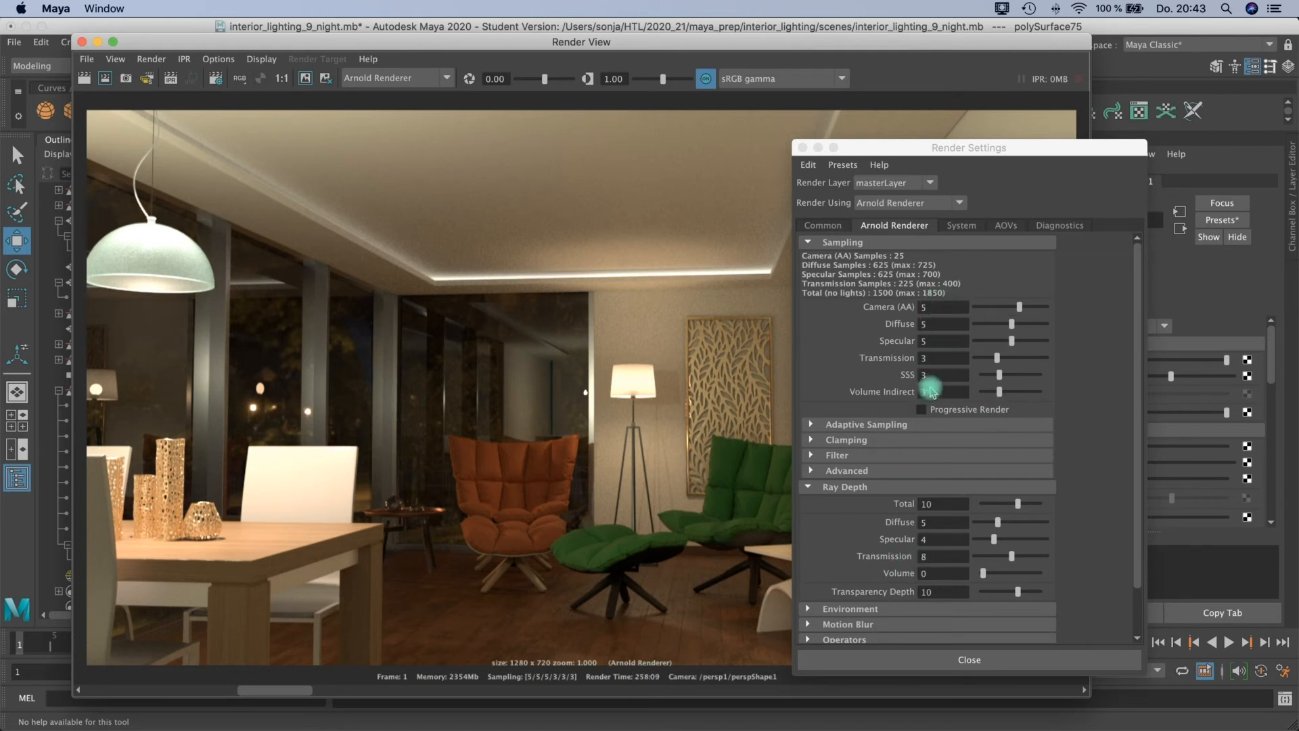
left_click_drag(967, 150, 987, 155)
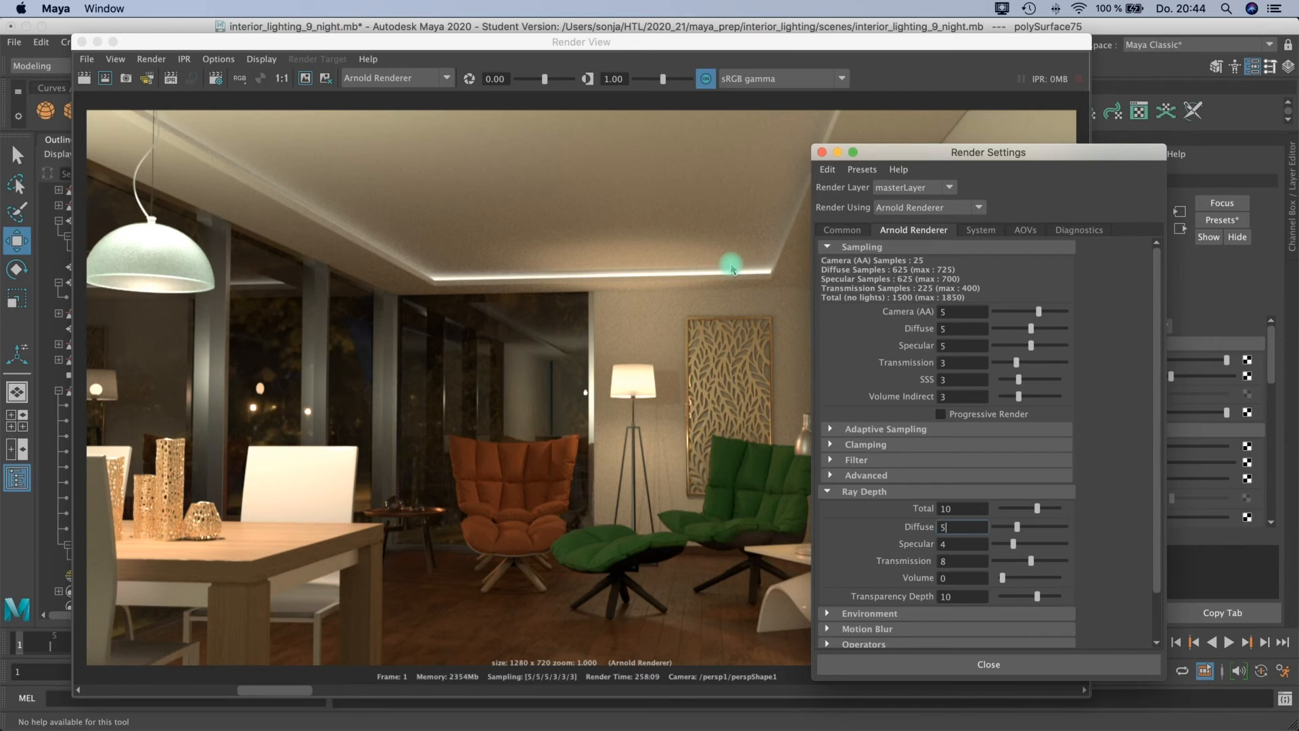
left_click_drag(897, 155, 866, 155)
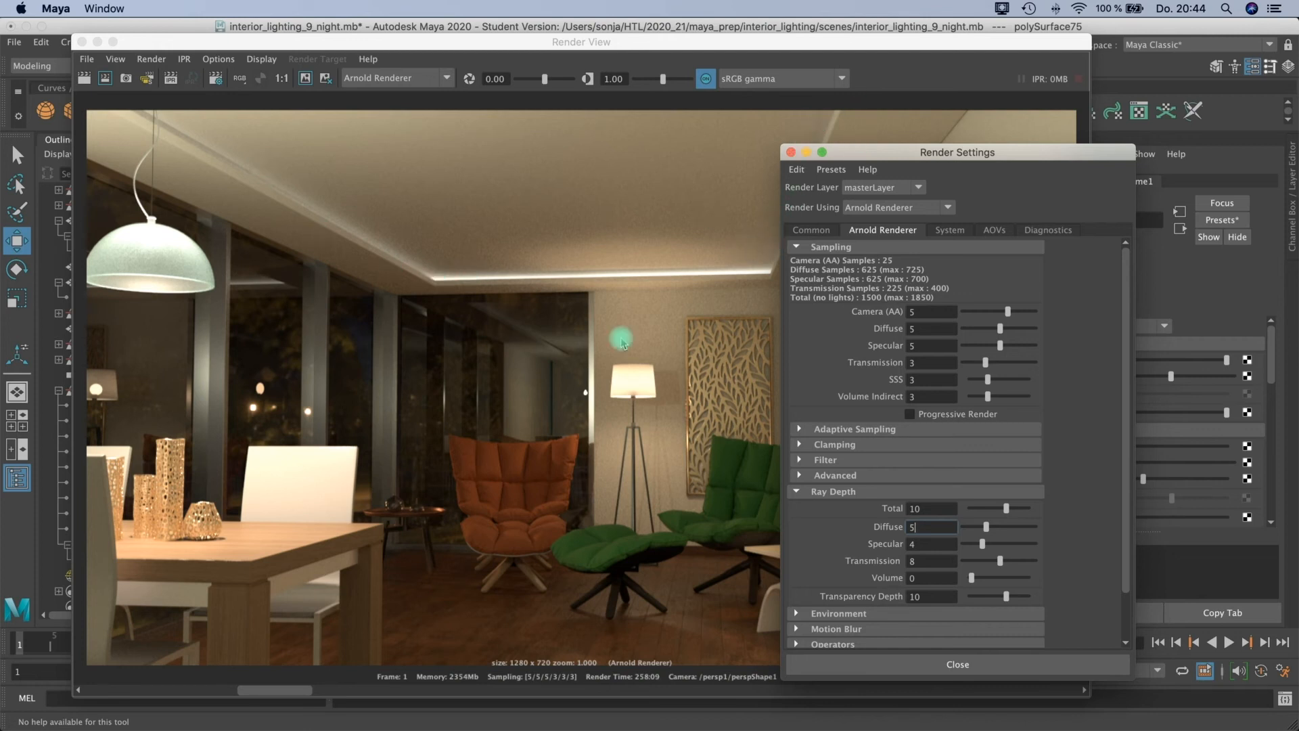
left_click(806, 152)
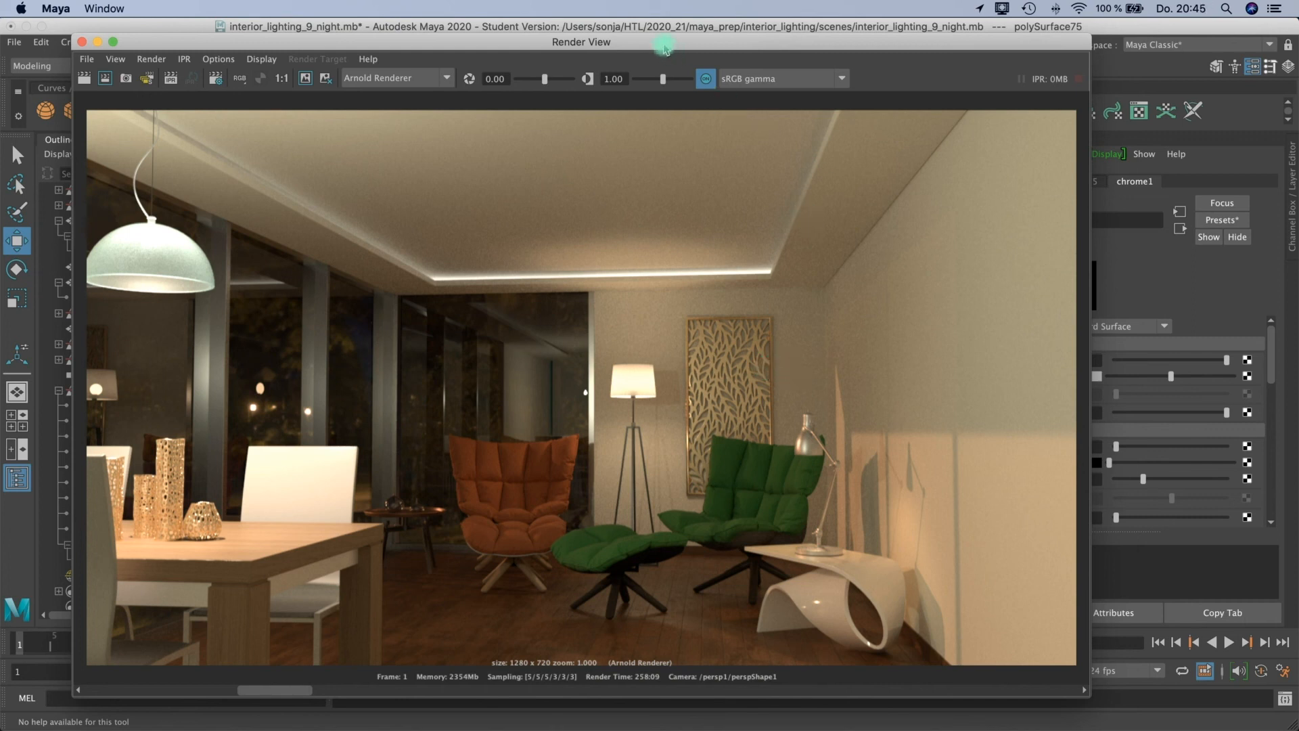
left_click_drag(664, 49, 662, 52)
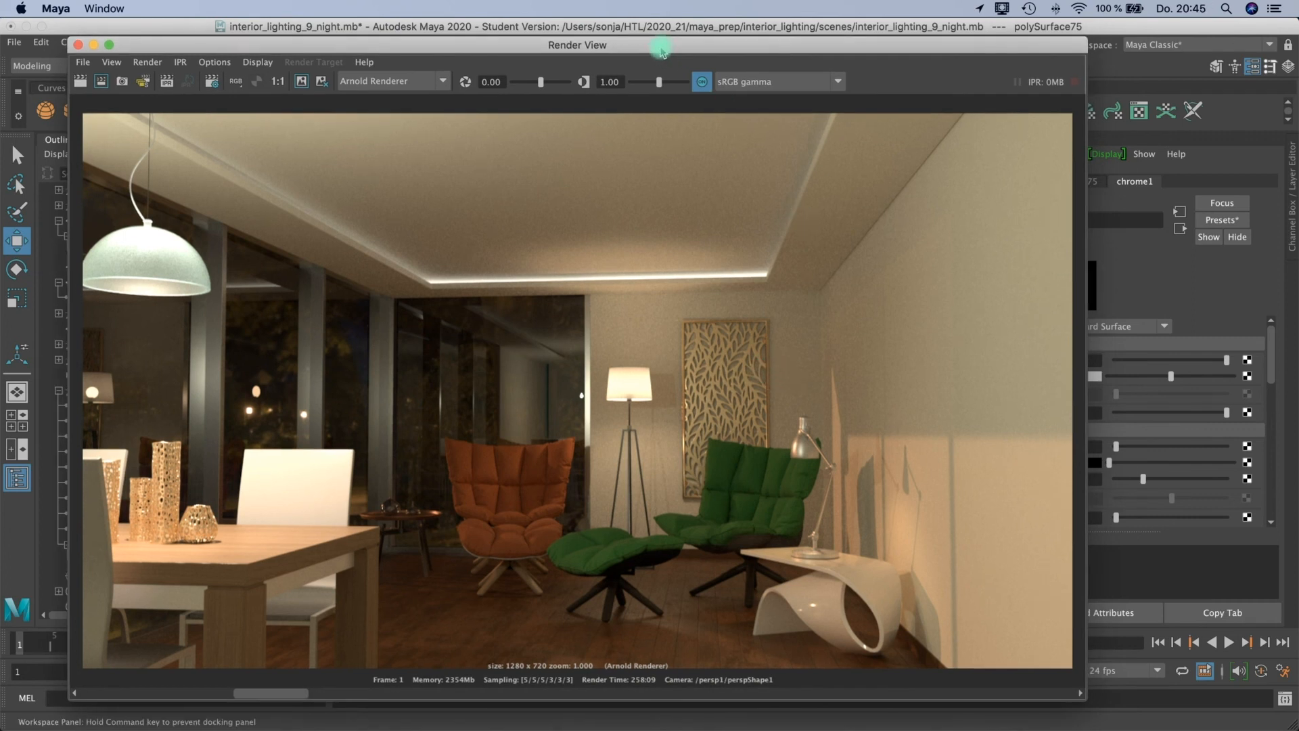
left_click(93, 45)
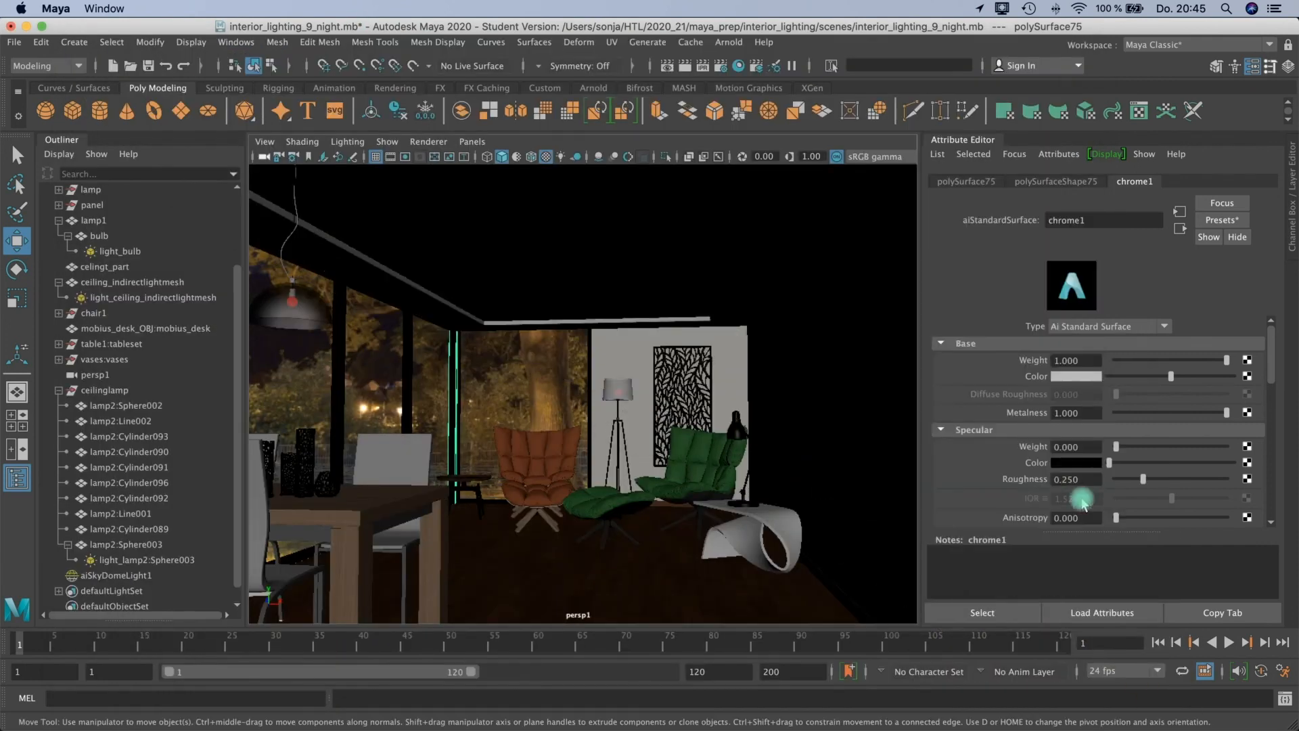
Step: Check the Samples setting of the desk lamp, ceiling strip and ceiling lamp mesh lights
left_click(109, 251)
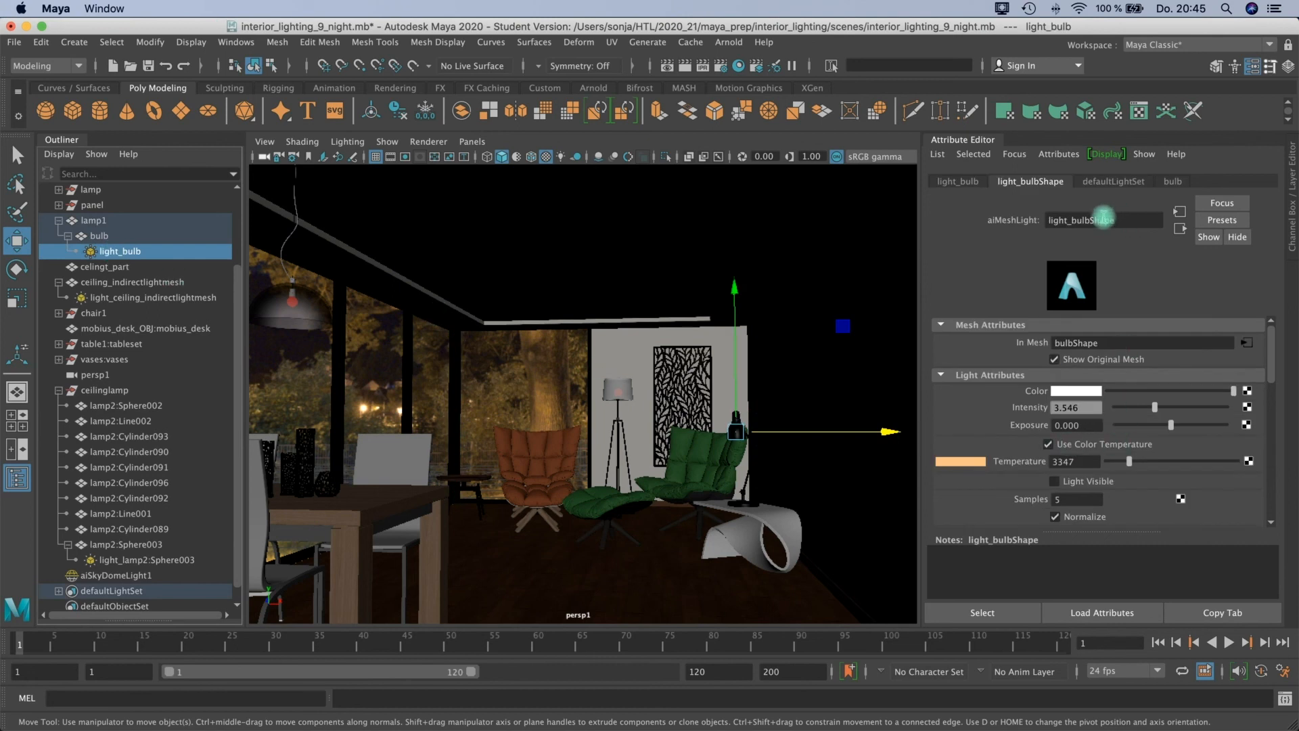
left_click(1071, 498)
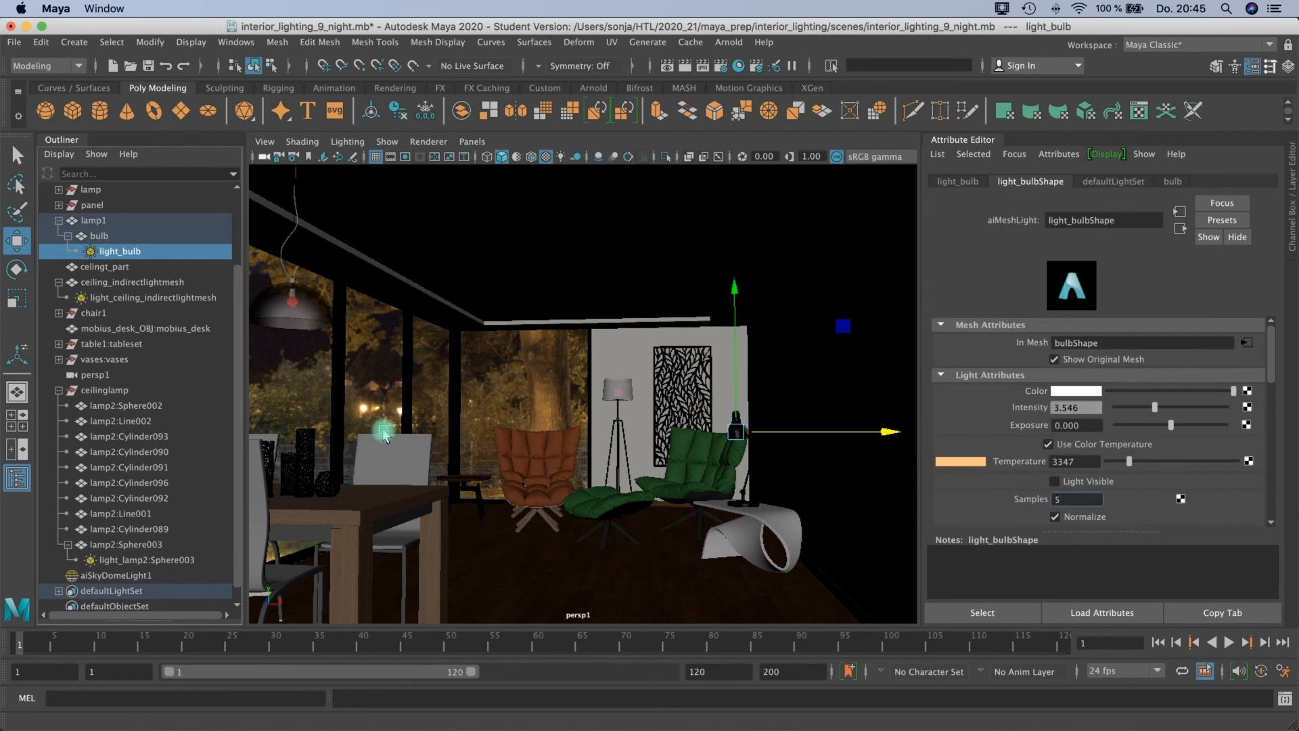
left_click(112, 297)
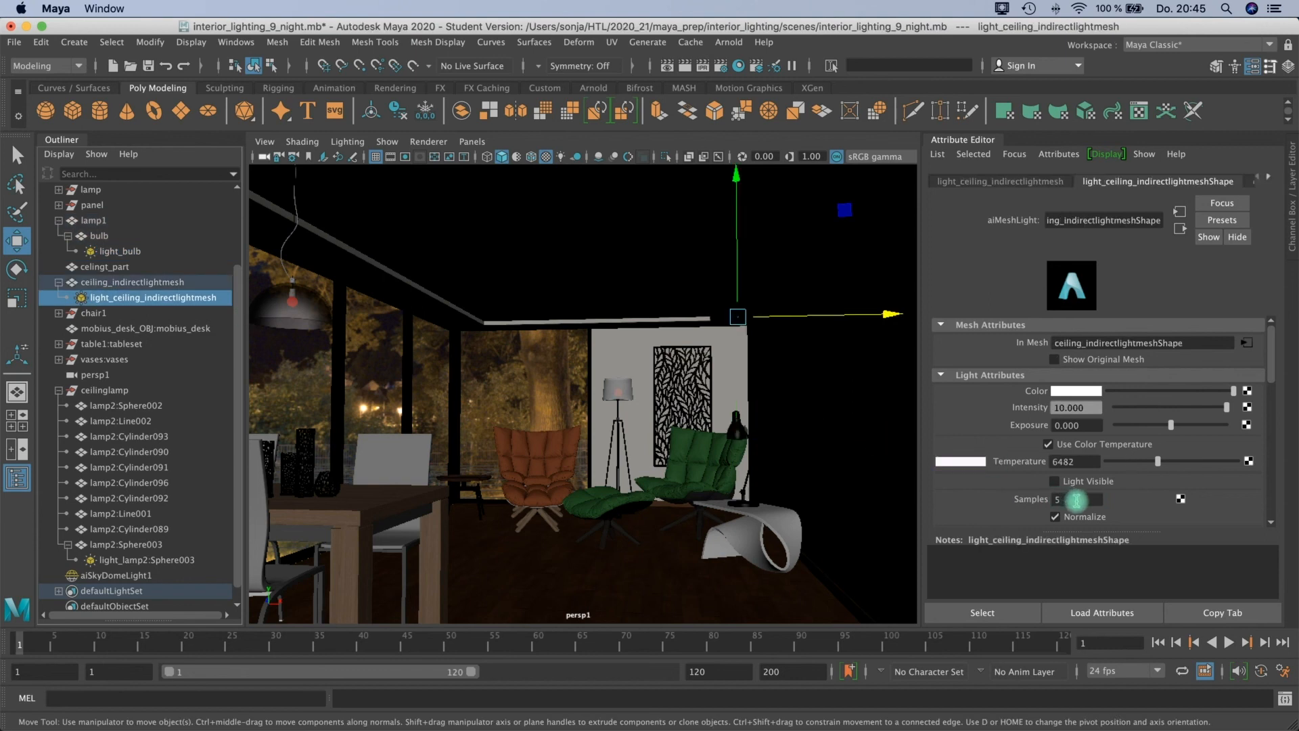
scroll(140, 392, "down", 1)
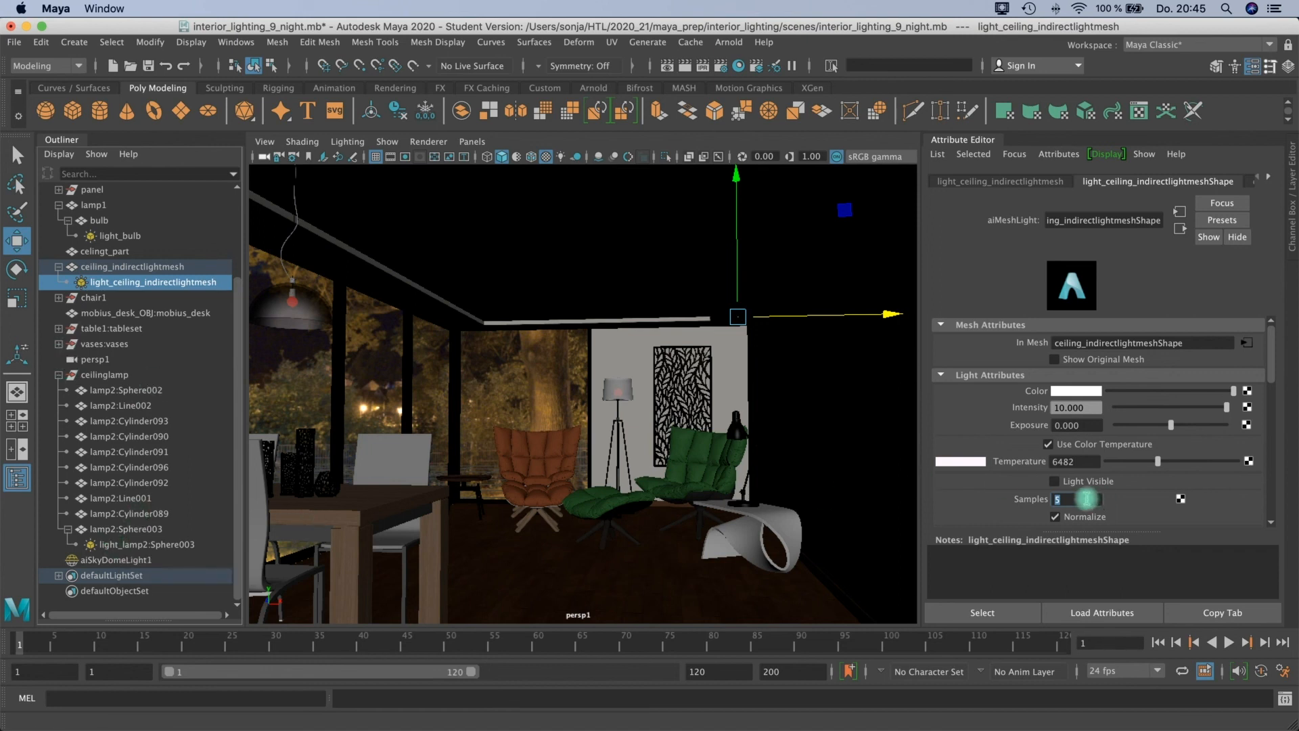
left_click(145, 544)
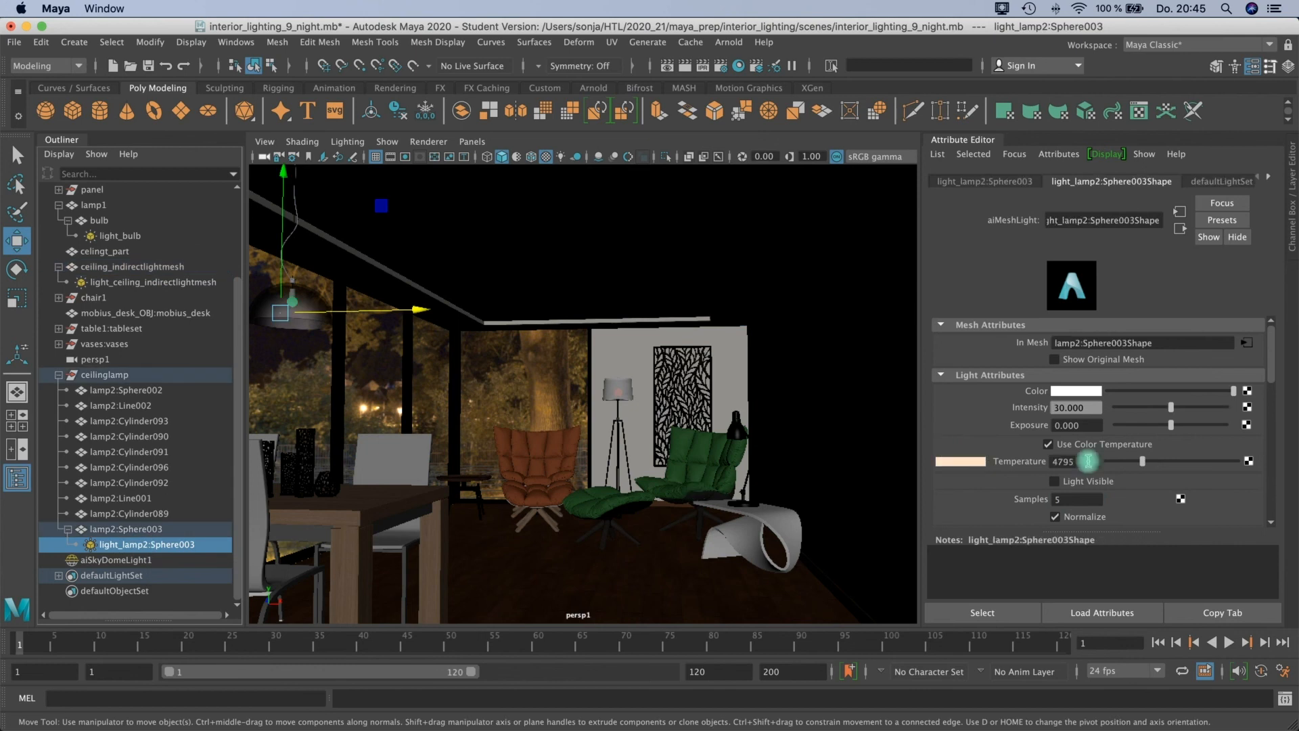